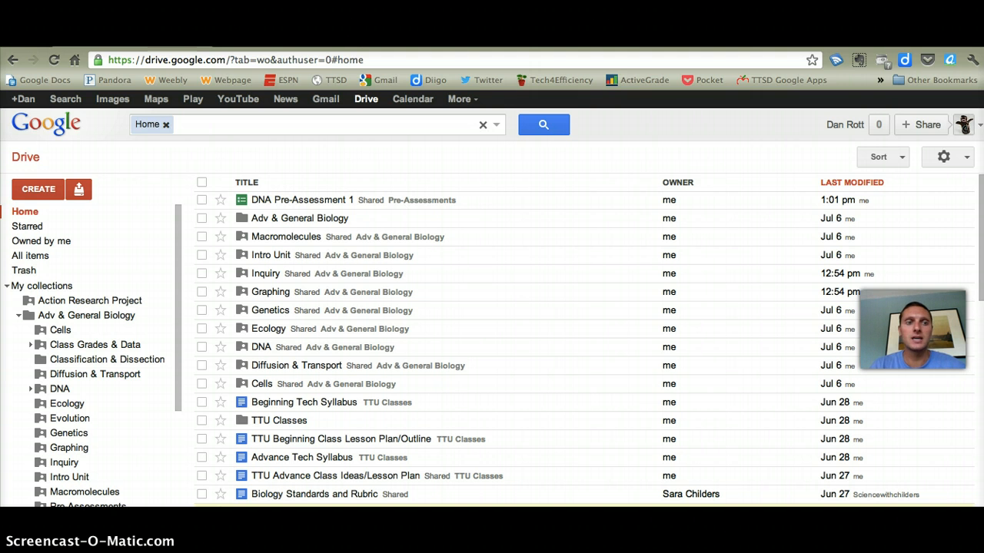
Create a new form and title it "Tech 4 Efficiency"
click(21, 193)
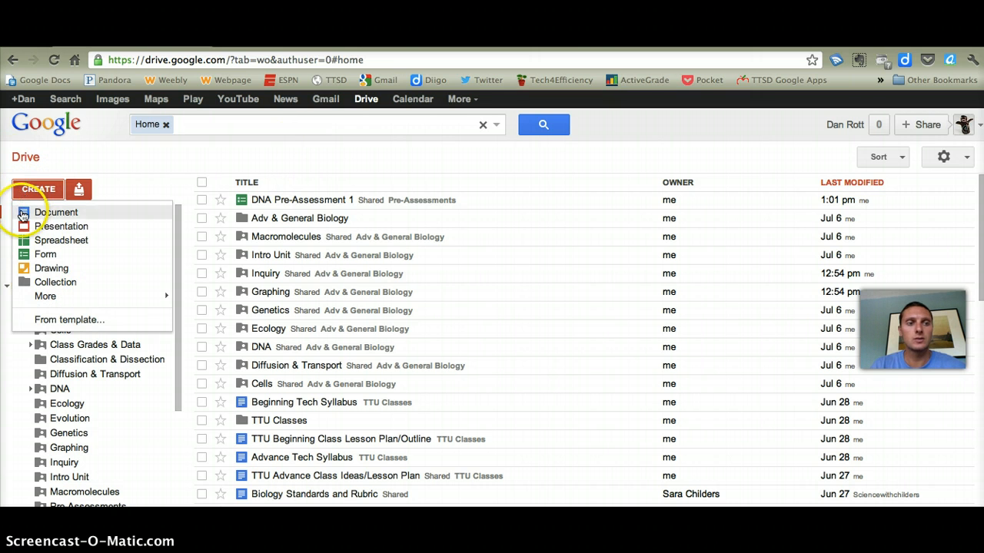
click(56, 258)
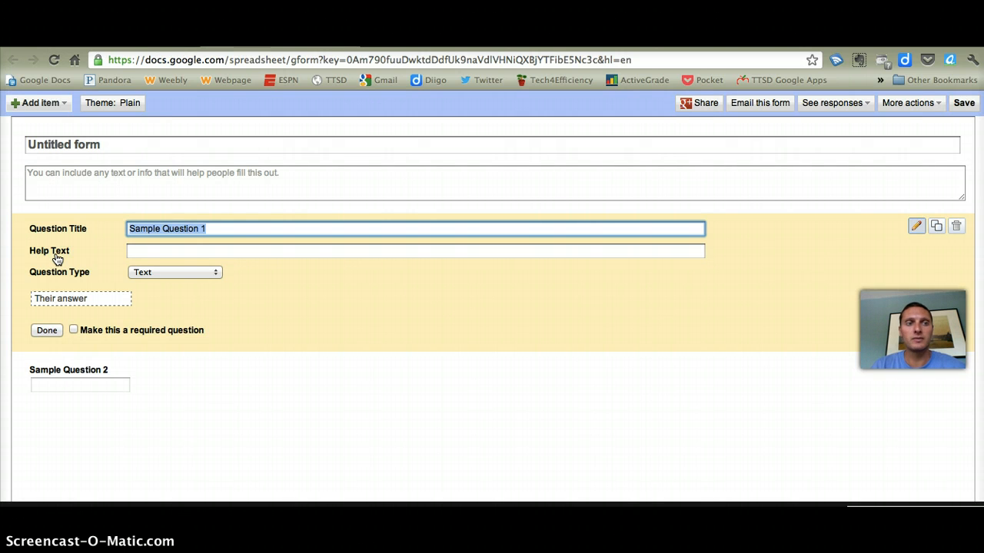
click(84, 243)
click(86, 145)
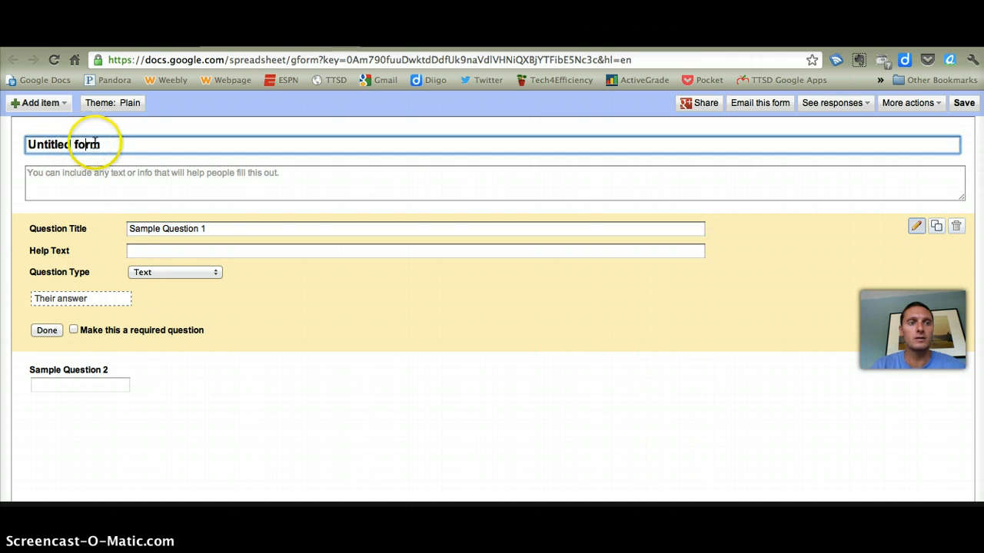
drag(114, 145, 22, 129)
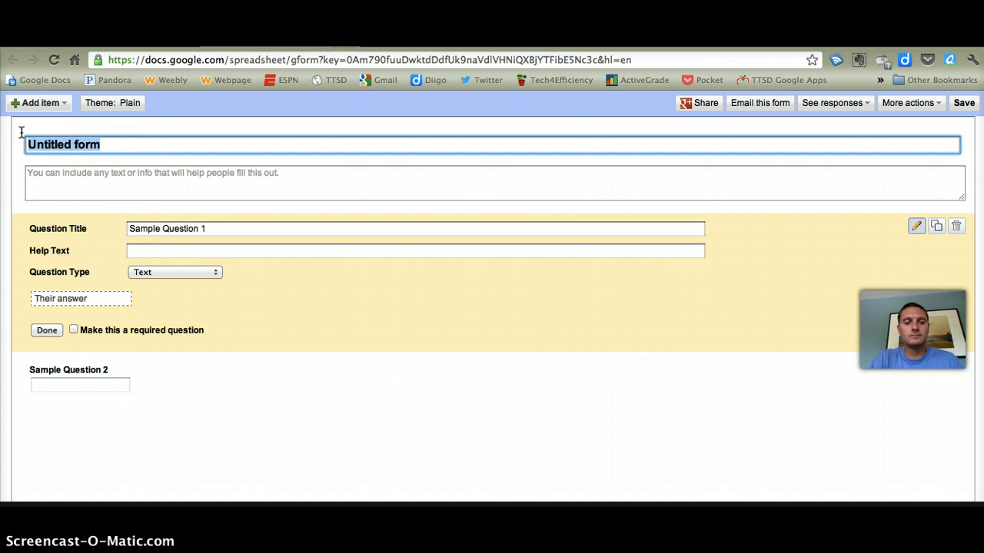
text(Tech 4 )
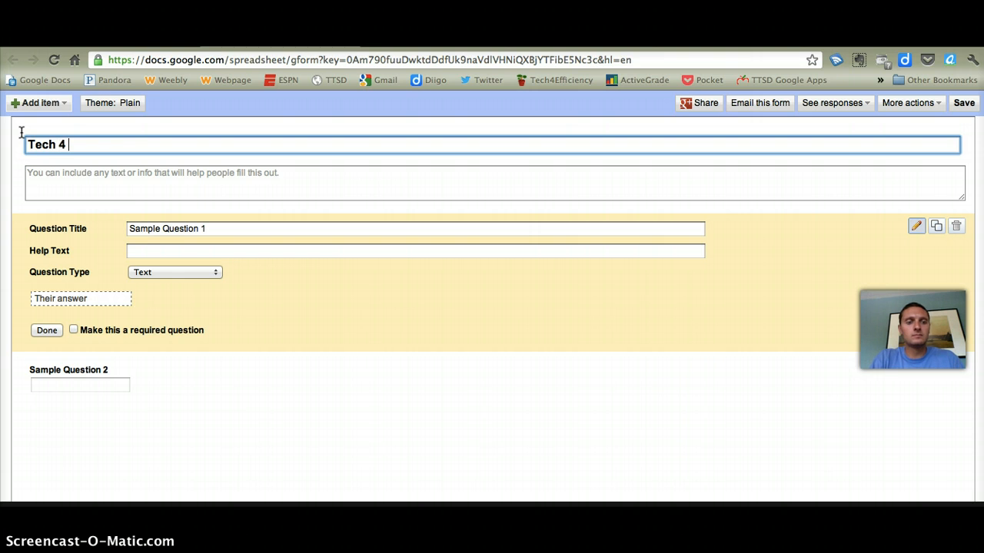
text(Efficiency)
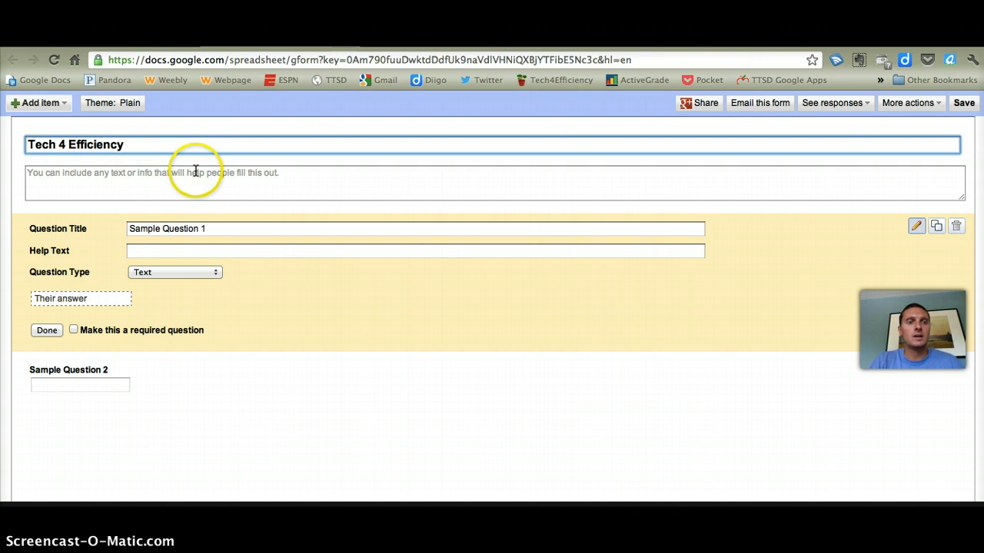
click(196, 172)
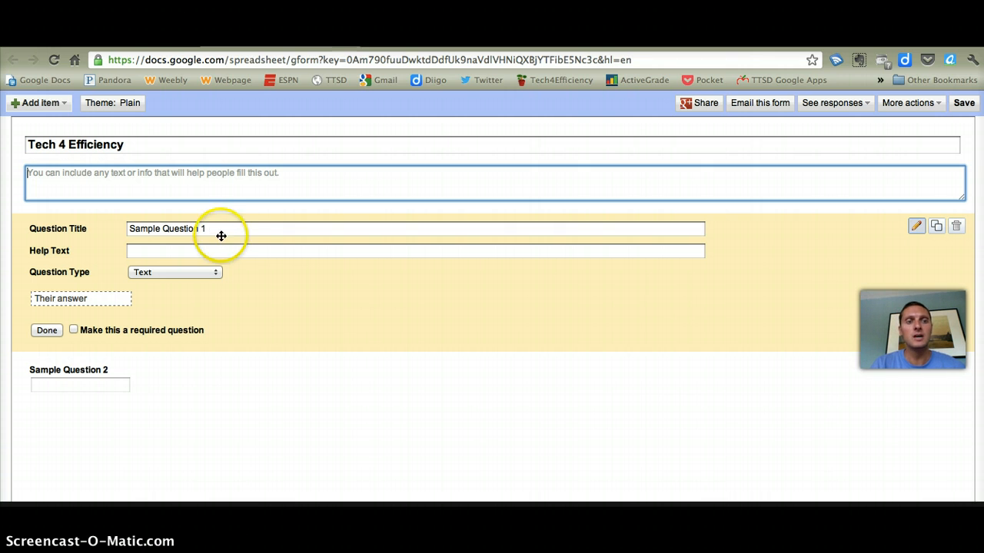
Set the first question's title to "First Name"
click(218, 229)
click(70, 224)
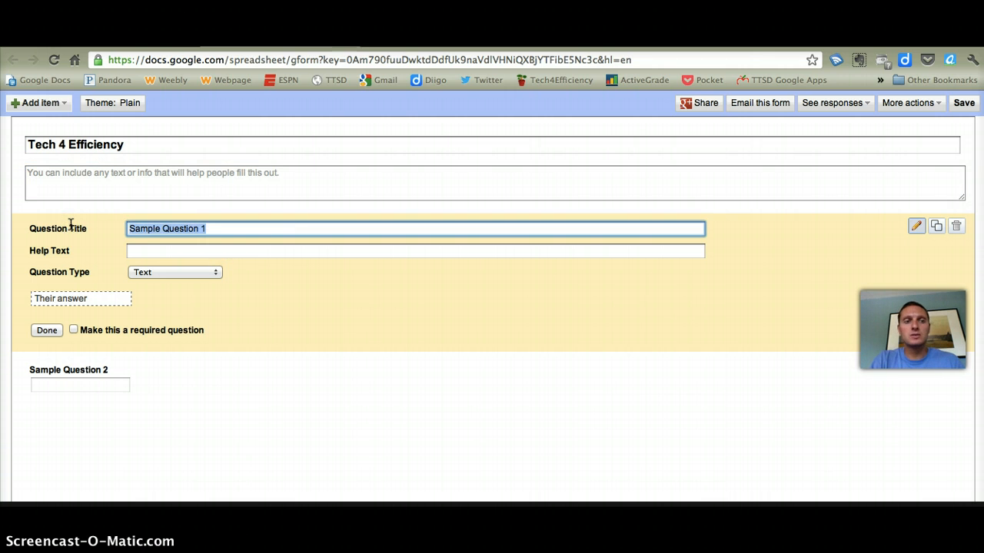
text(First Name)
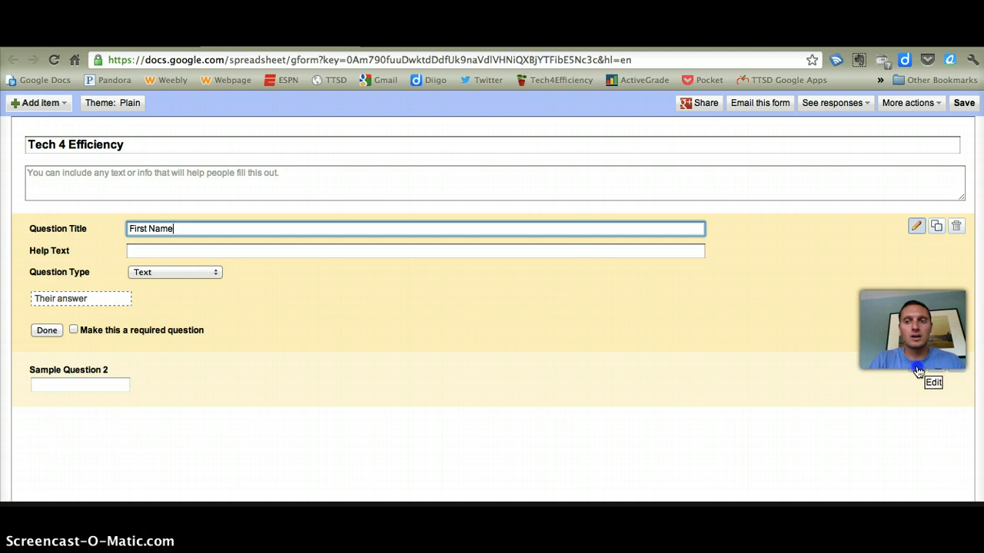
Open the second sample question for editing and set its title to "Last Name"
click(869, 372)
double_click(138, 284)
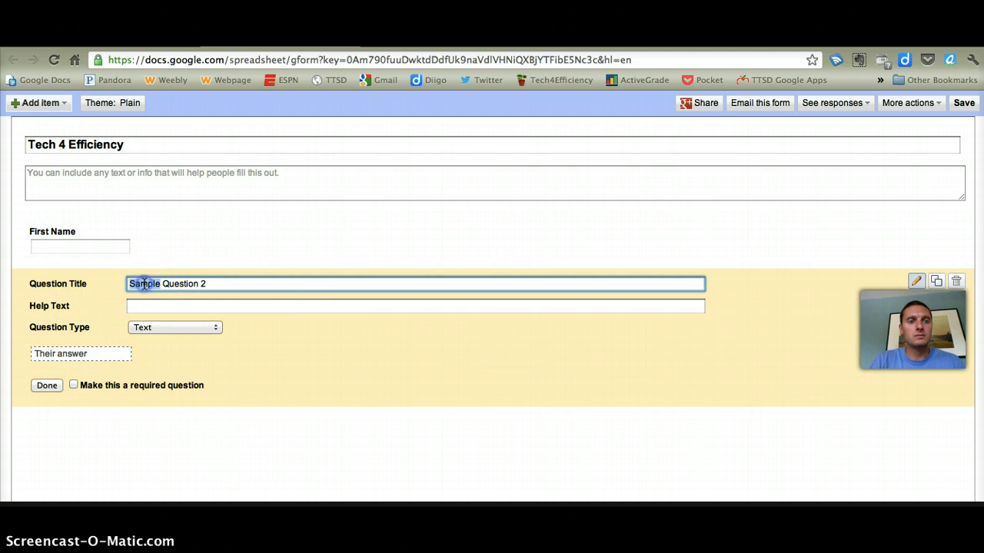
text(Last Name)
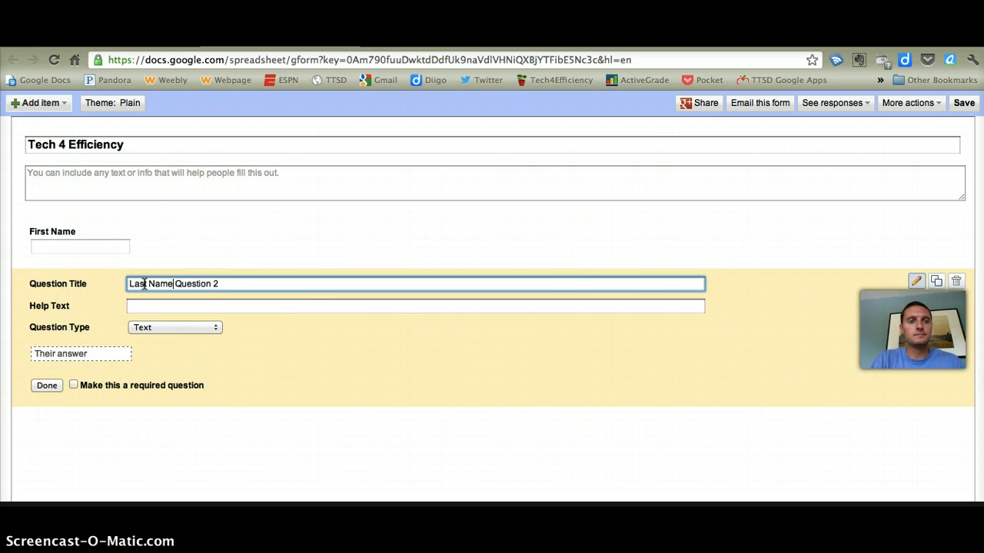
click(230, 285)
drag(200, 282, 172, 284)
key(BackSpace)
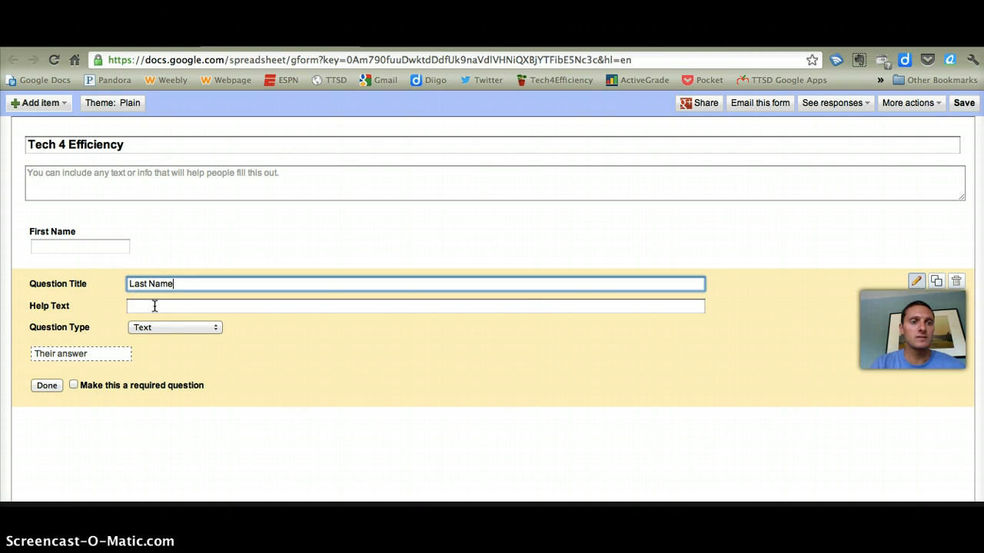
Make both the Last Name and First Name questions required, keeping the Text question type
click(215, 329)
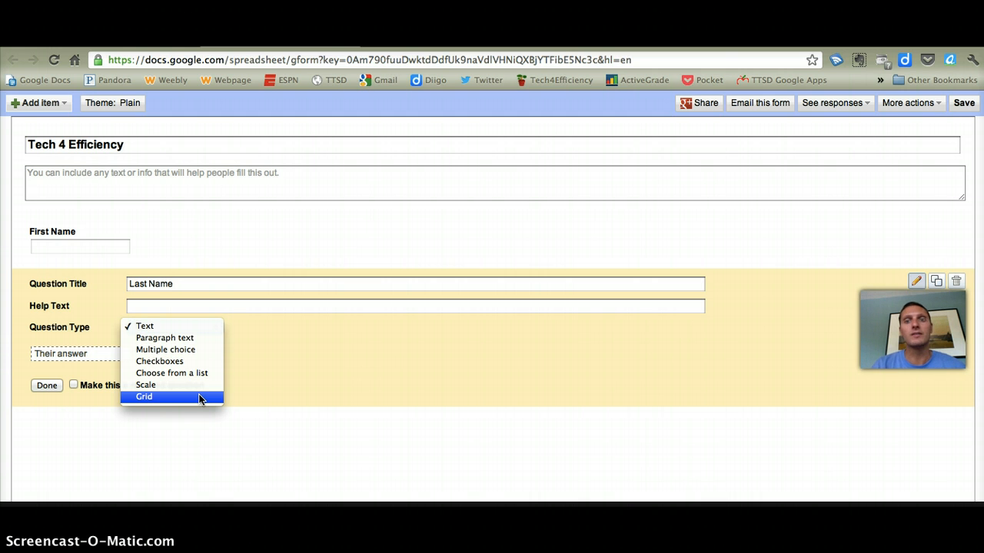
click(271, 360)
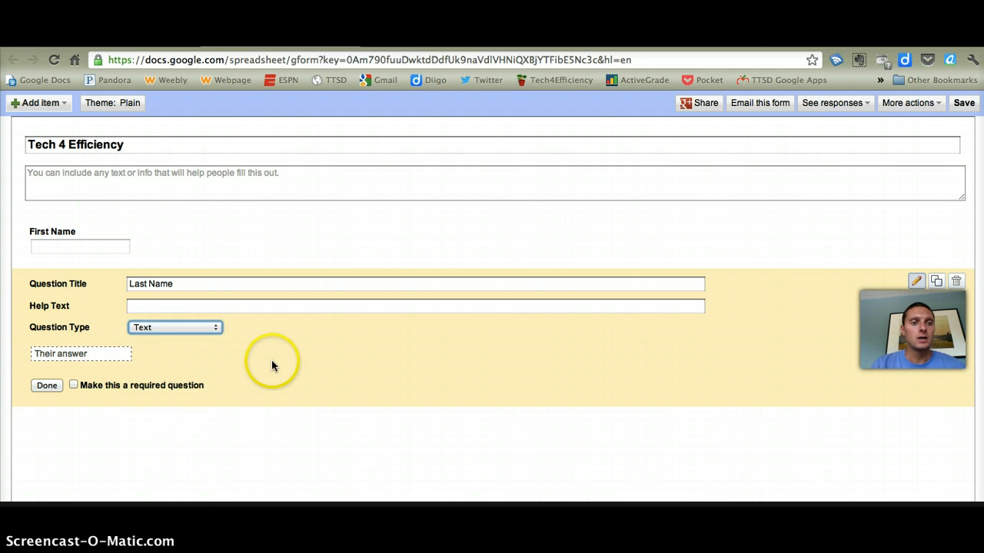
click(73, 385)
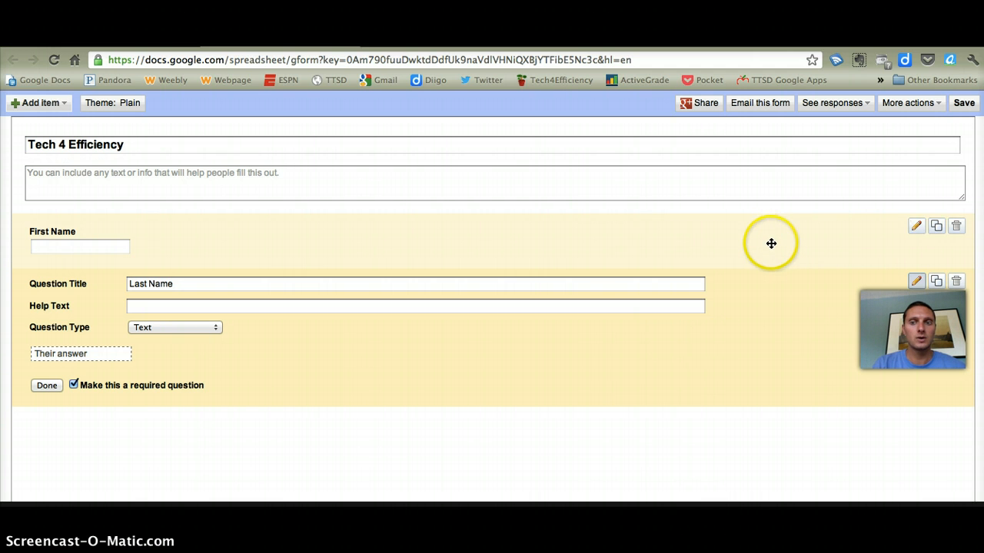
click(916, 229)
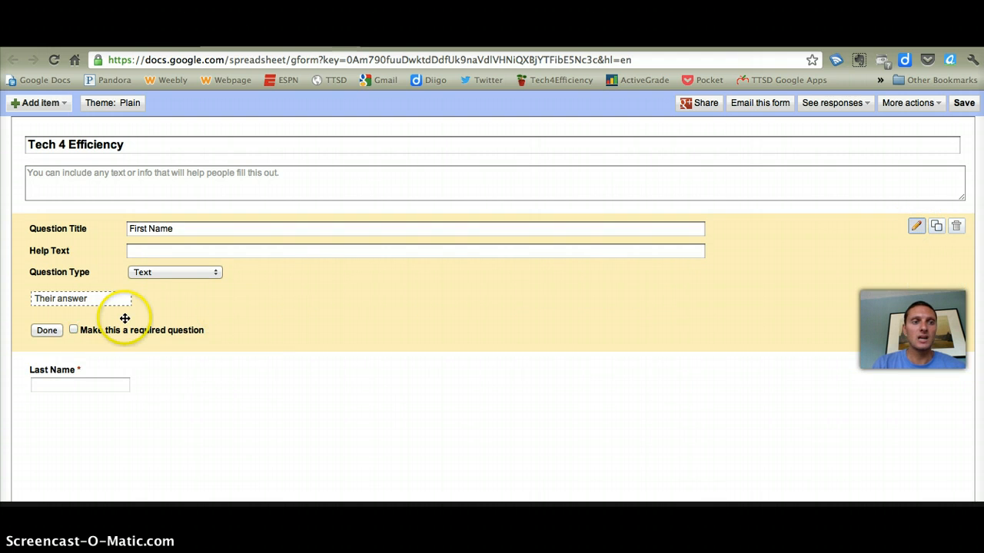
click(74, 330)
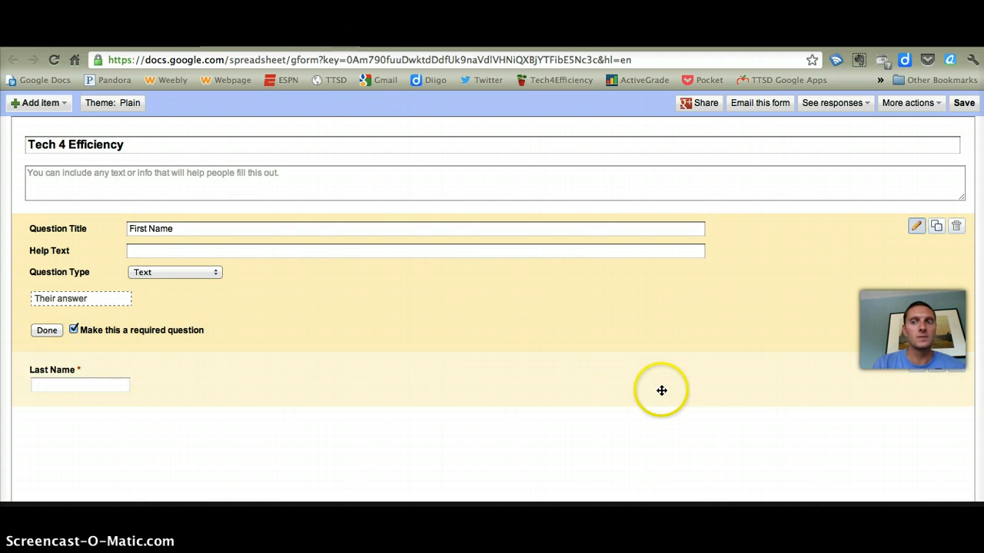
Duplicate the required Last Name question and title the copy "Email Address"
click(939, 370)
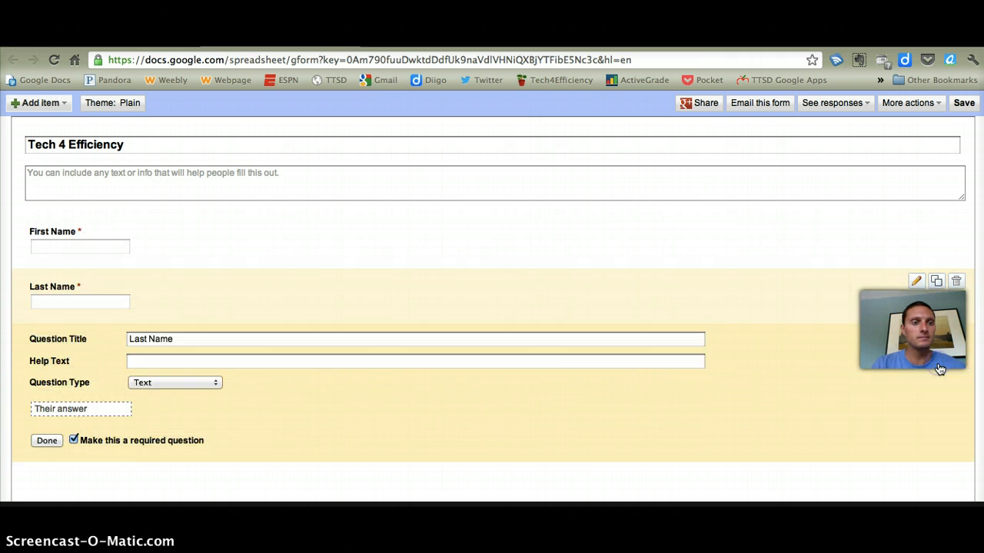
click(177, 339)
drag(177, 339, 86, 338)
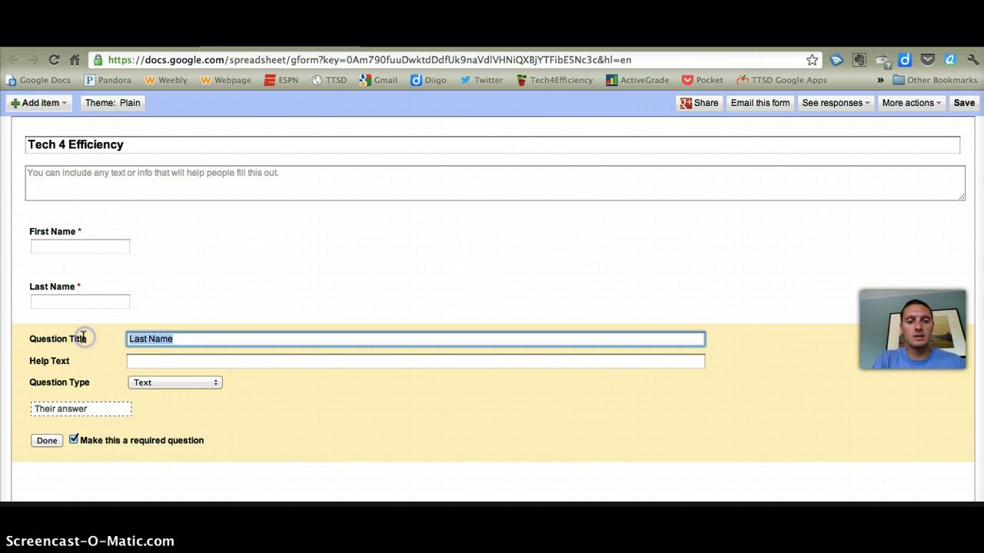
text(Email Address)
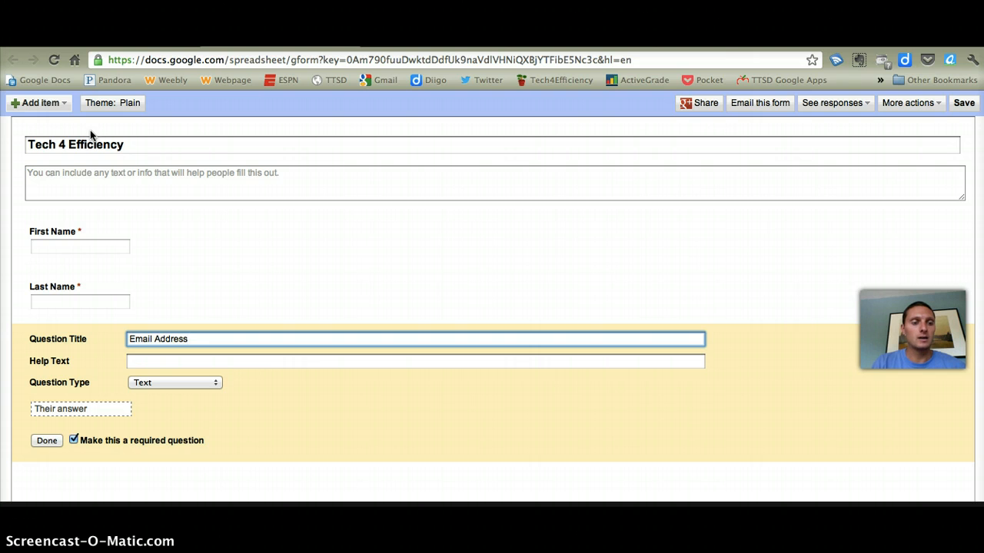
click(43, 104)
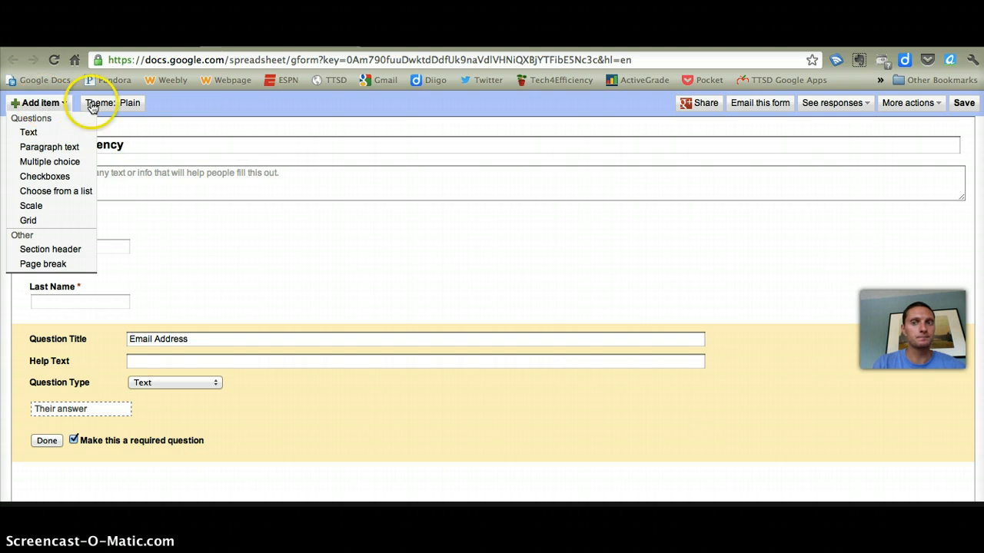
click(342, 112)
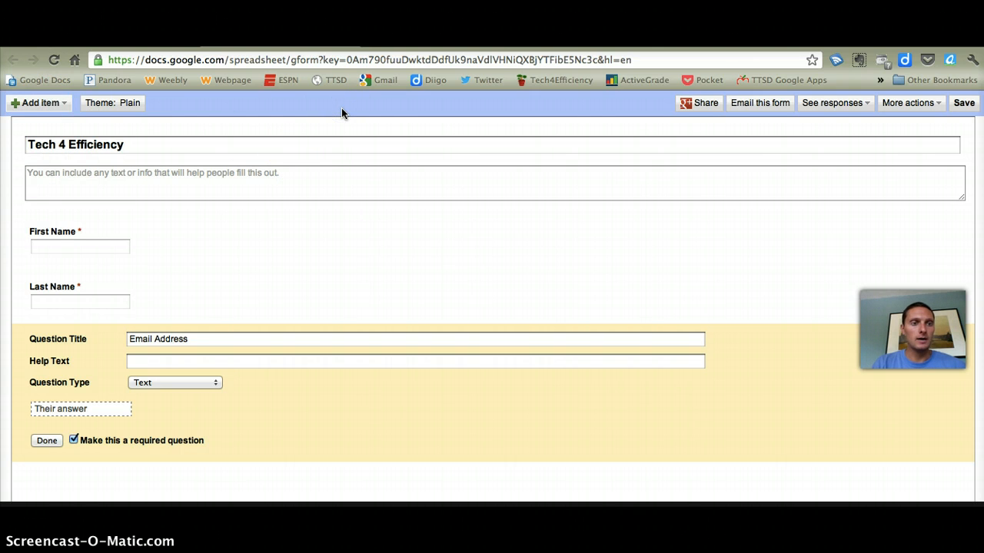
Save the form, browse the available themes and apply the Spices theme
click(108, 106)
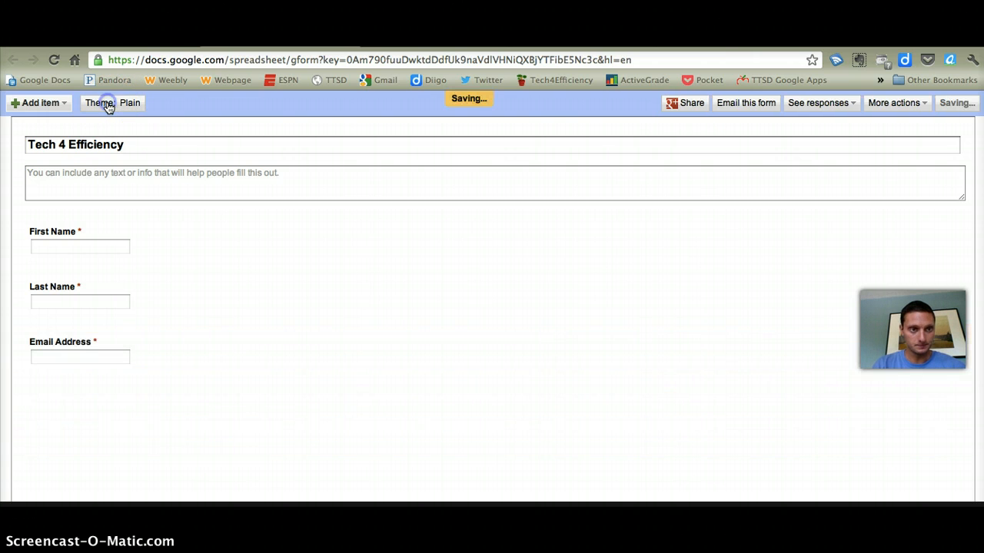
click(108, 105)
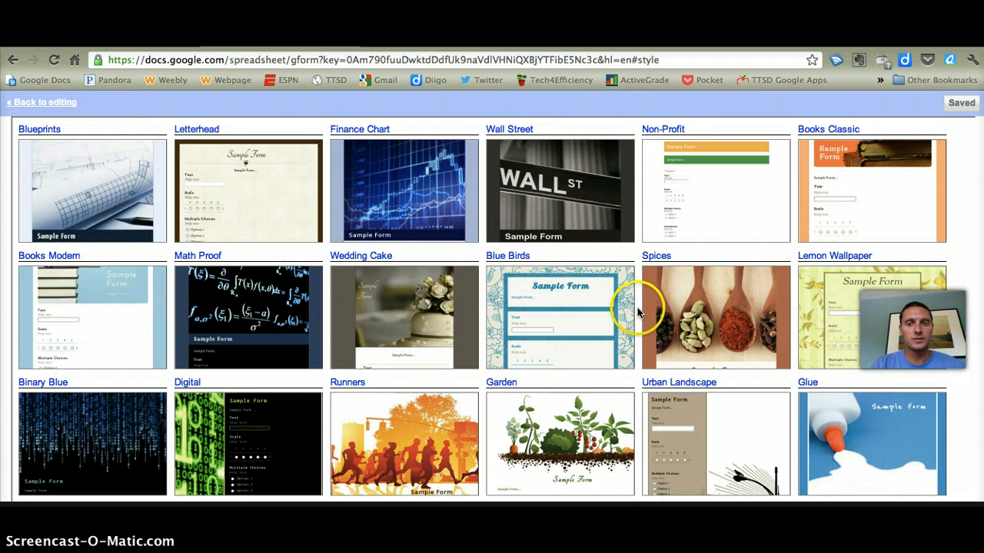
scroll(640, 309, down, 3)
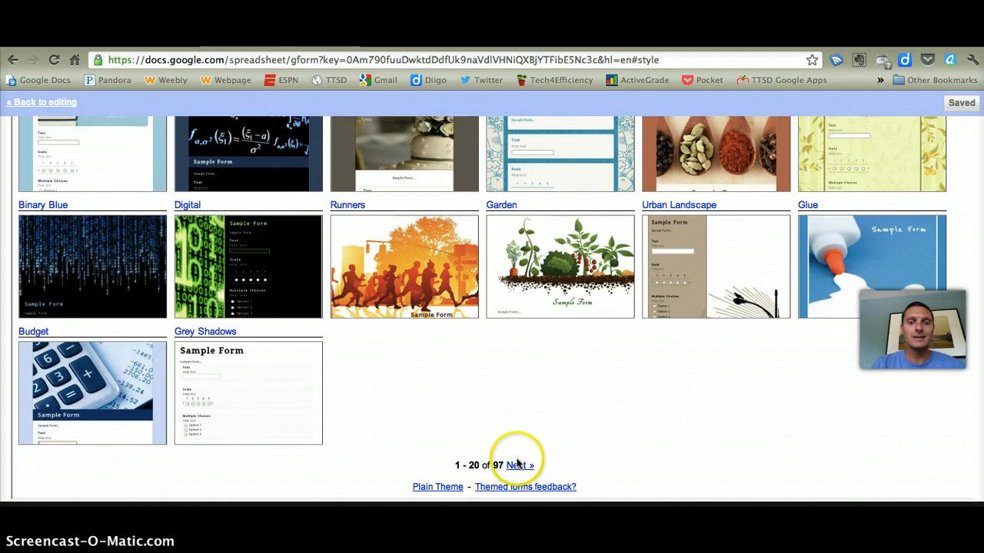
scroll(658, 434, up, 3)
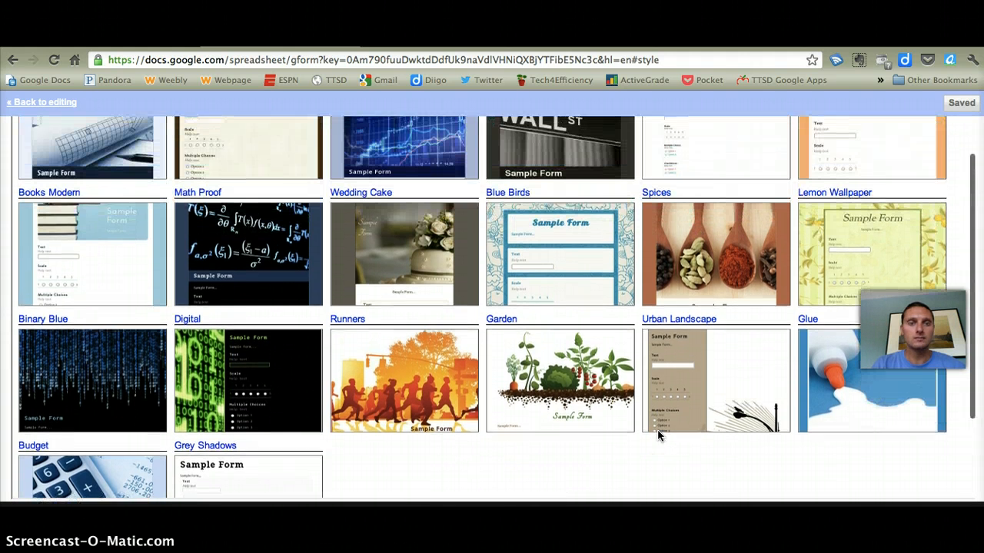
scroll(657, 436, up, 2)
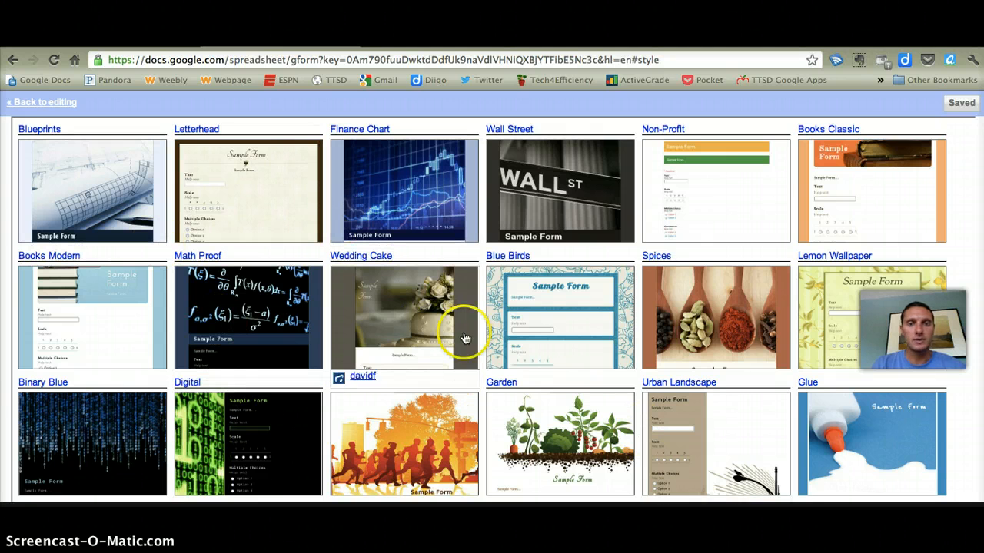
click(675, 311)
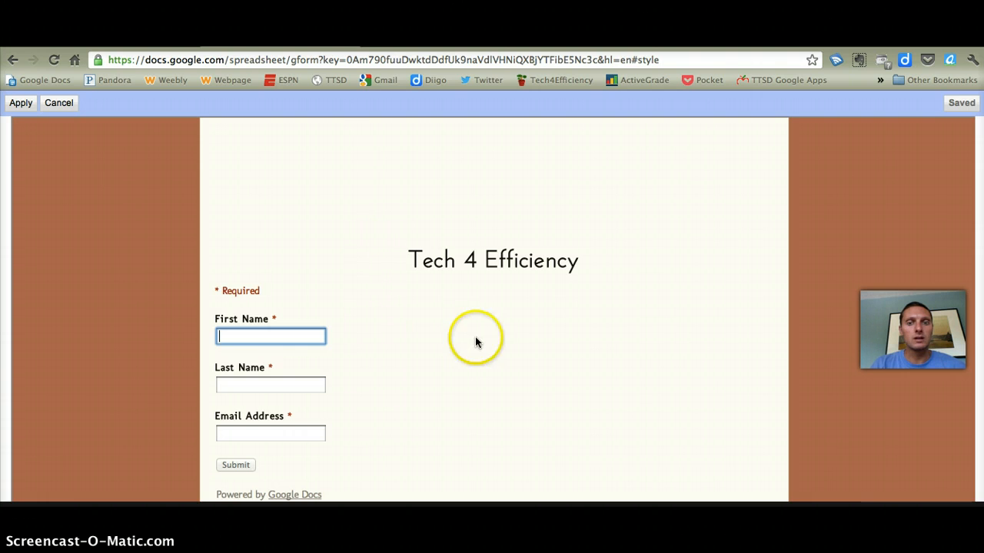
scroll(474, 340, down, 1)
scroll(475, 343, up, 5)
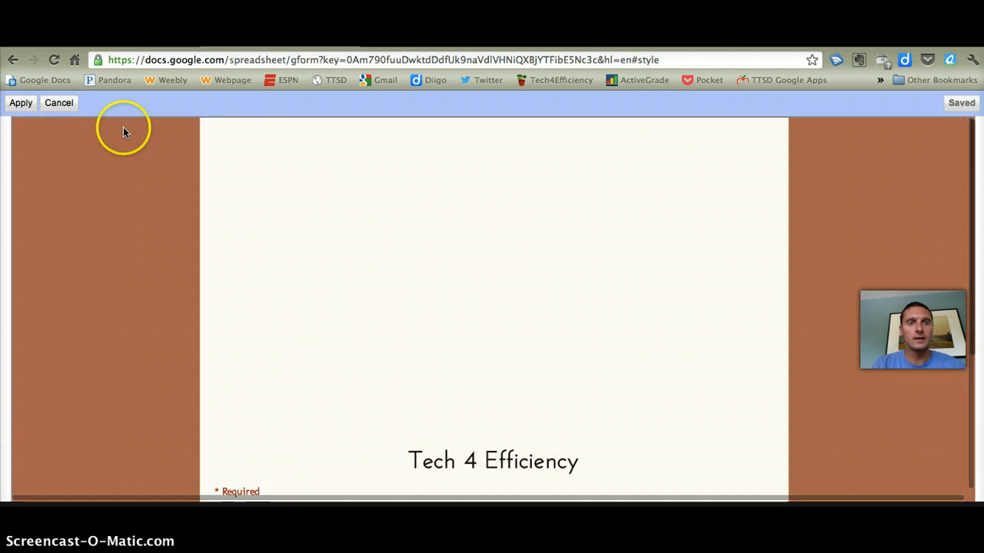
click(22, 105)
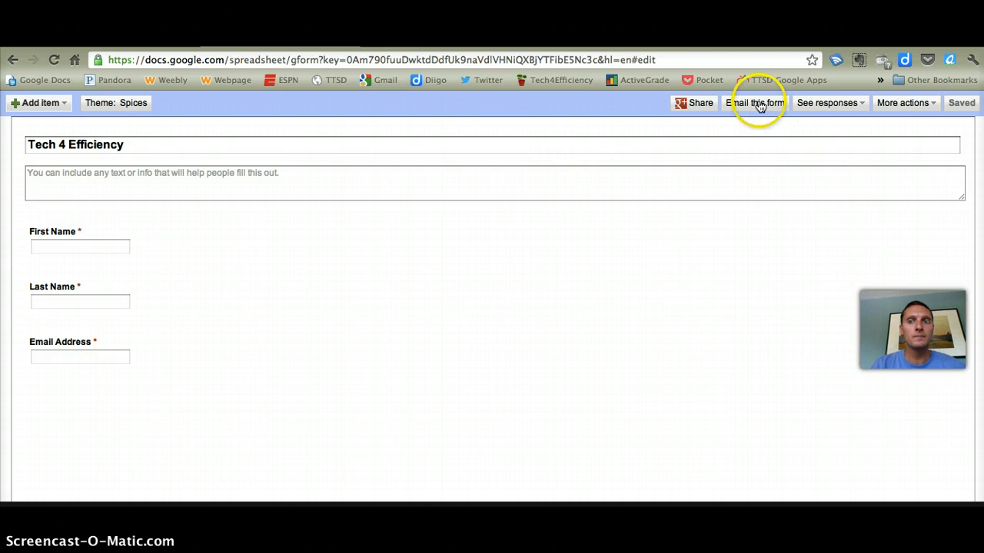
View the form's confirmation message settings and close them without changing anything
click(927, 111)
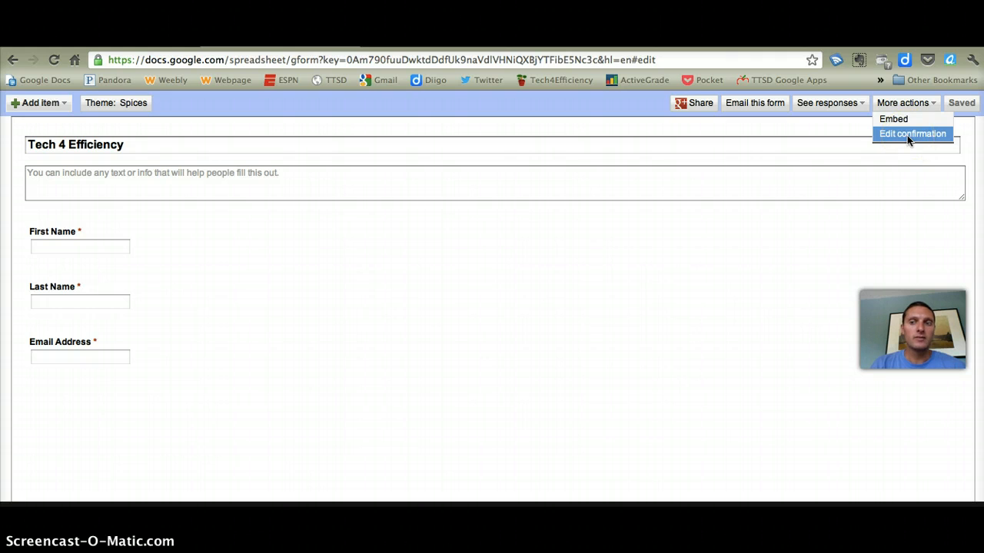
click(907, 135)
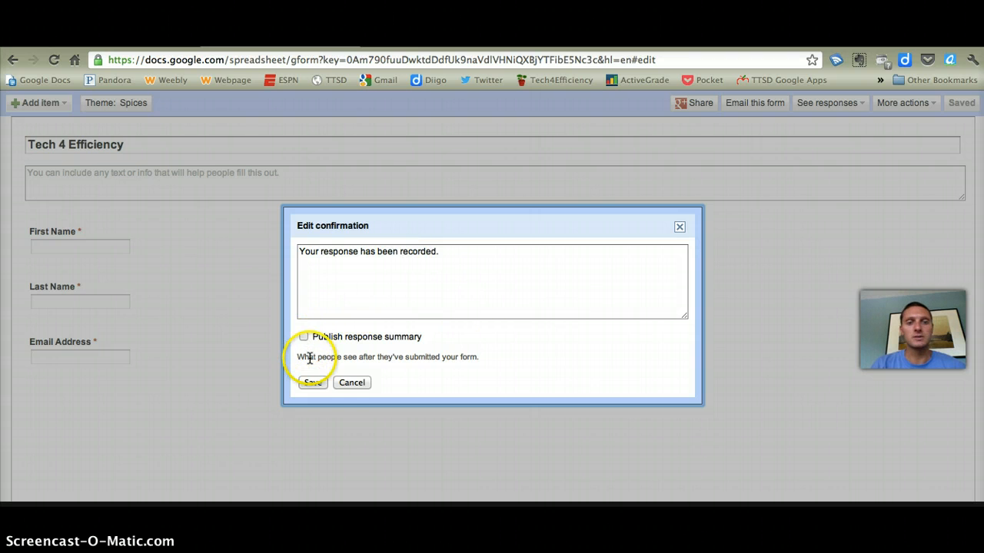
click(355, 382)
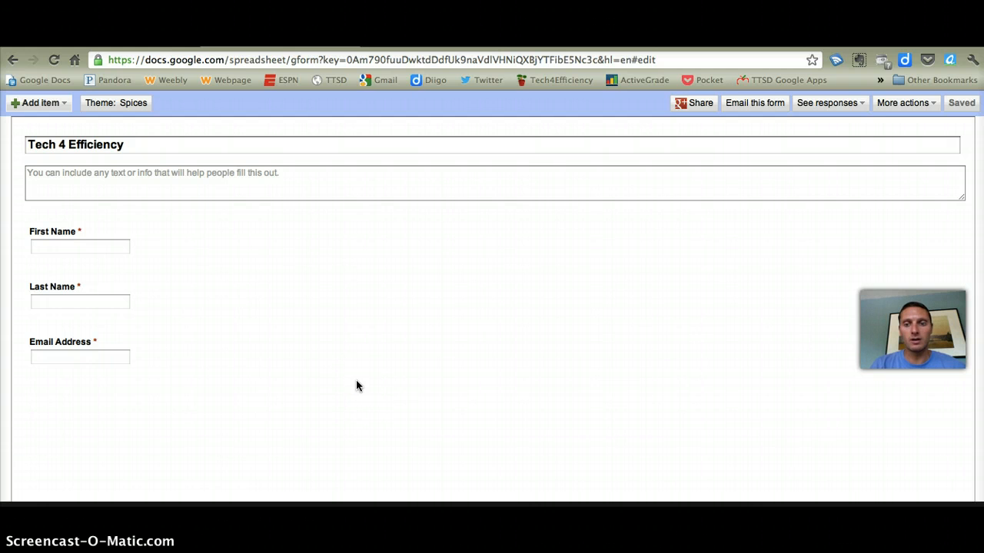
Return to the Drive file list and open the response spreadsheet of the Tech 4 Efficiency form
click(484, 433)
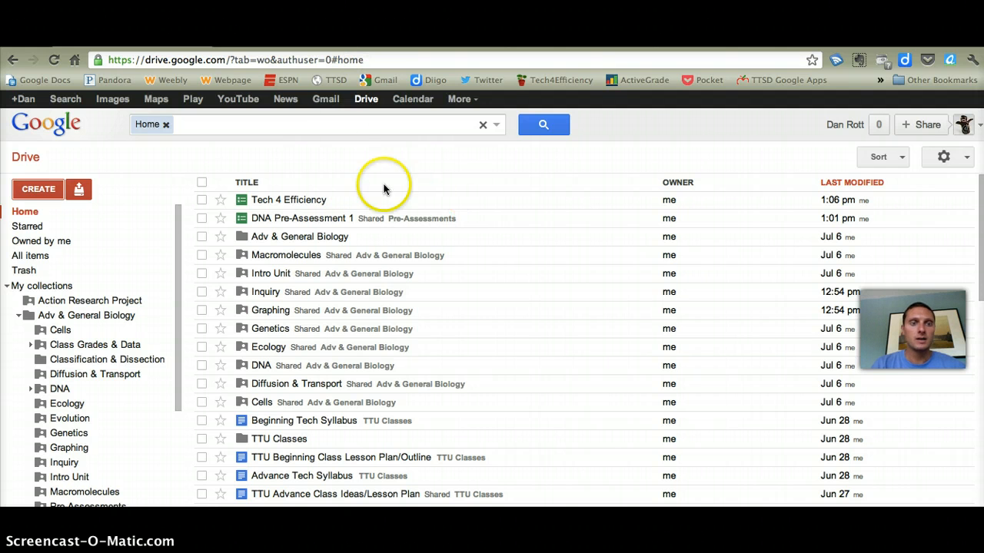
click(306, 200)
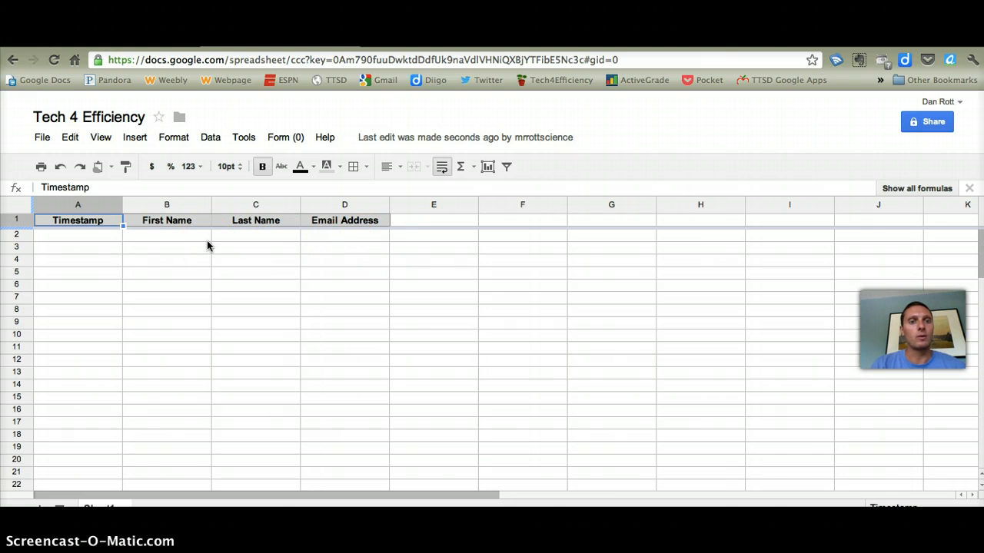
Open the form for editing and add a paragraph text question titled "What do you hope to learn in this course?"
click(286, 140)
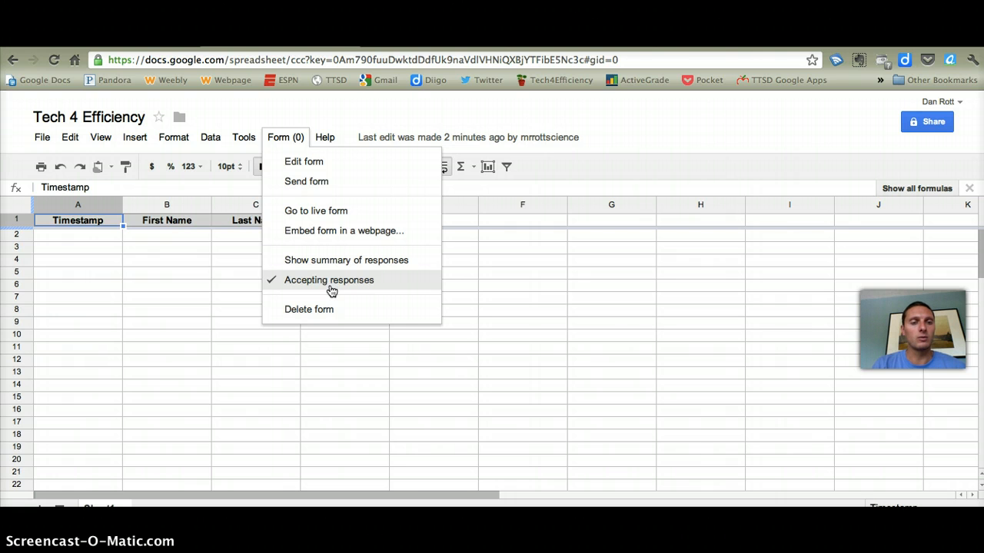
click(309, 164)
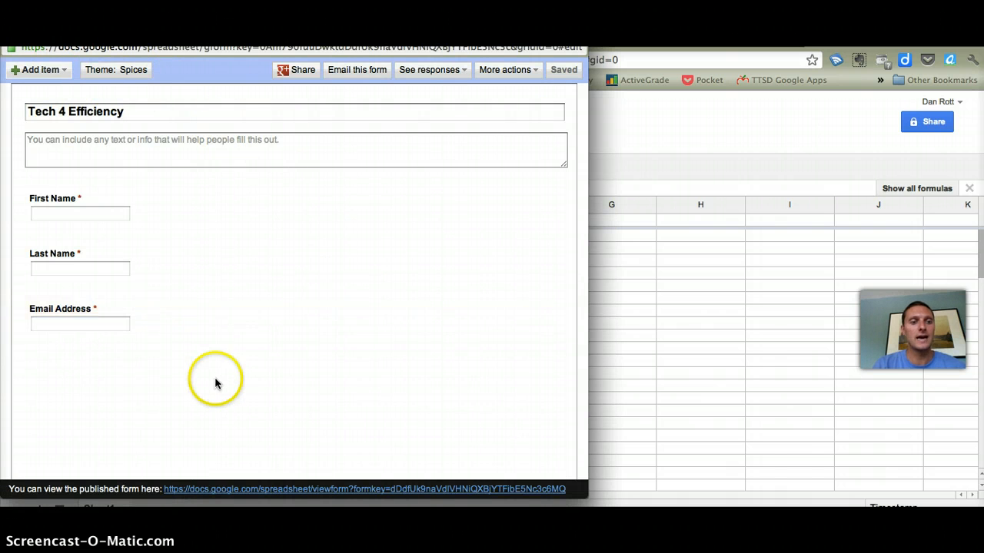
click(60, 72)
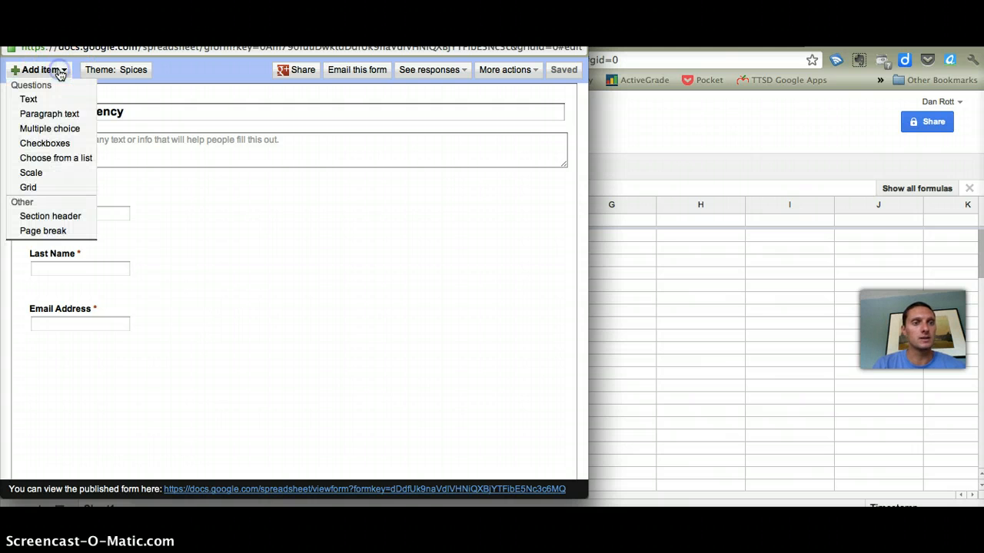
click(60, 114)
click(215, 306)
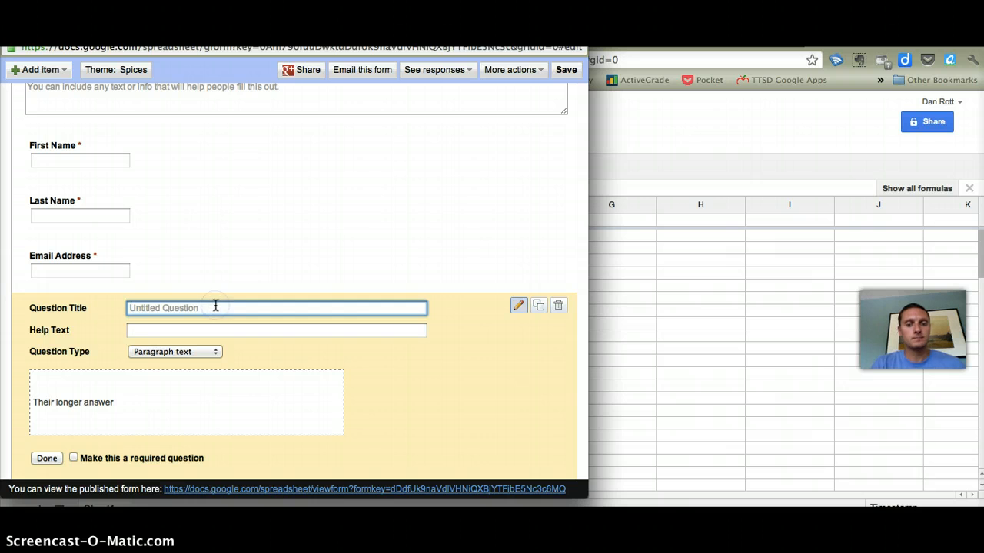
text(Whqt)
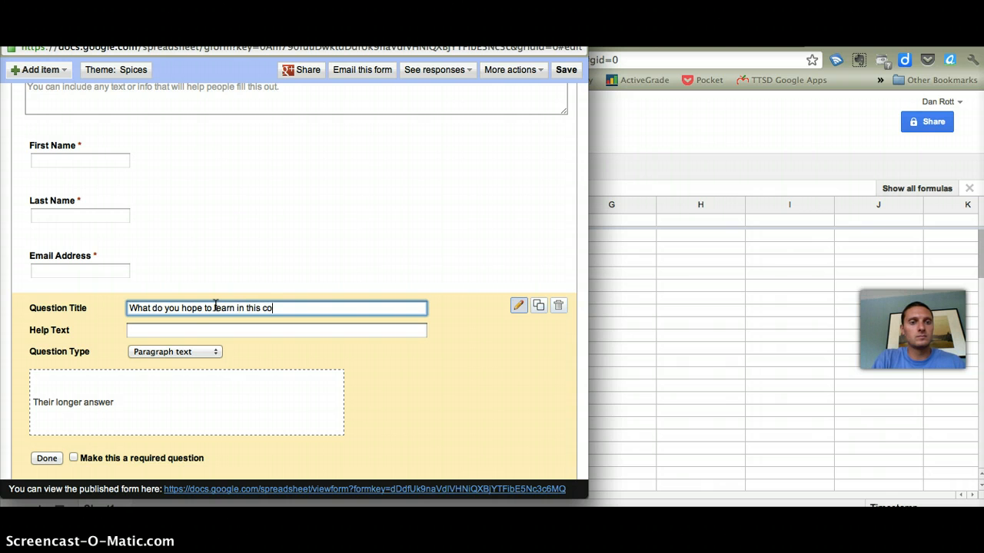
Make the new paragraph question required, save the form and close the form editor
click(73, 457)
click(47, 459)
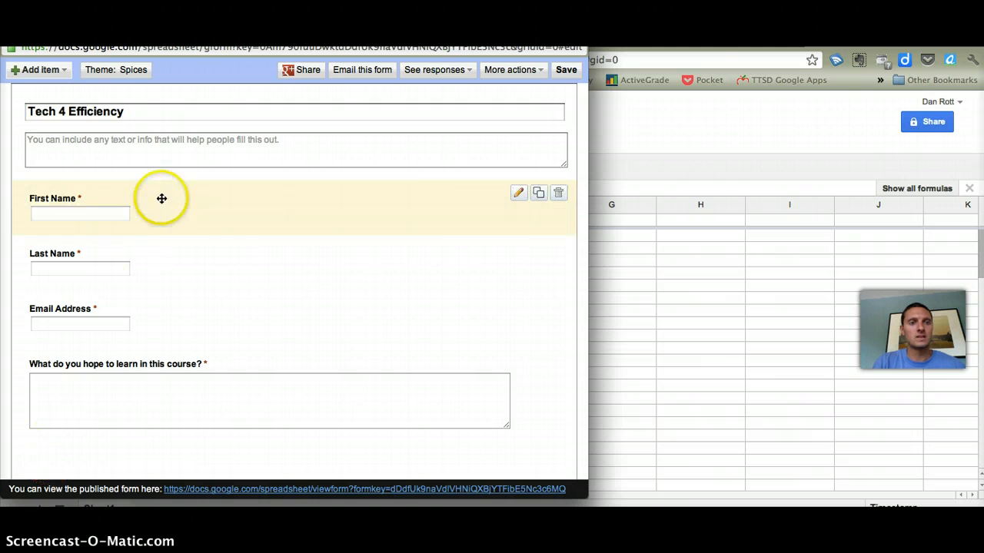
click(566, 70)
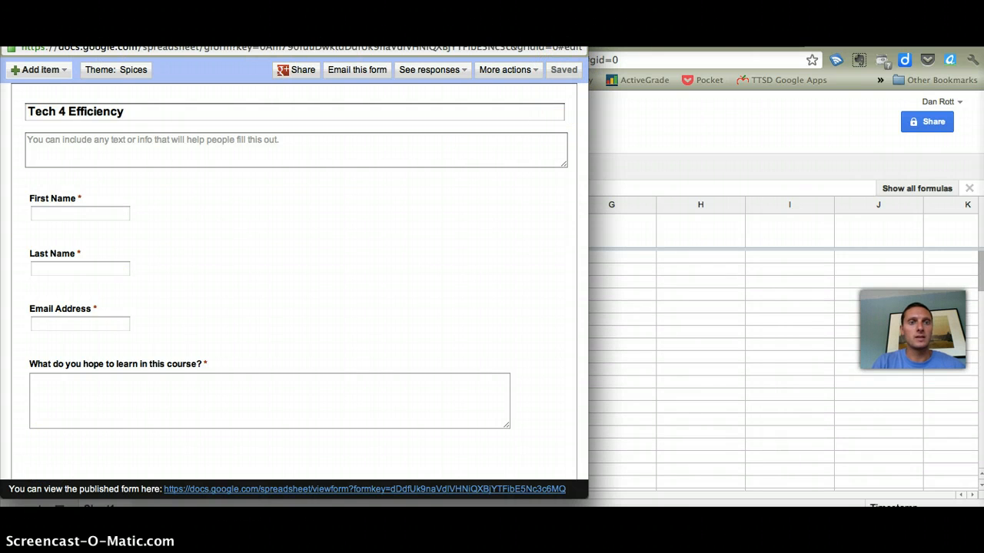
click(10, 31)
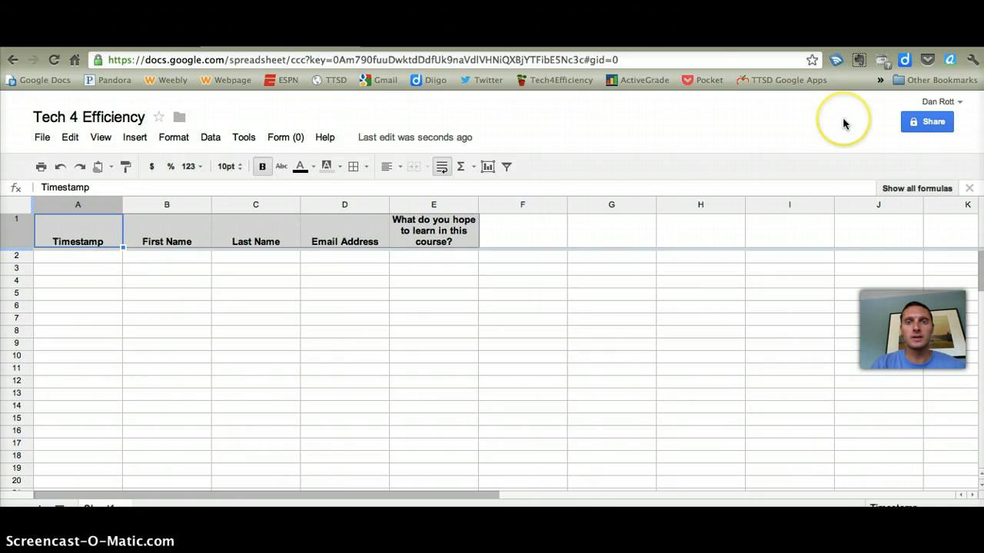
View the spreadsheet's sharing settings and close them without changing anything
click(926, 125)
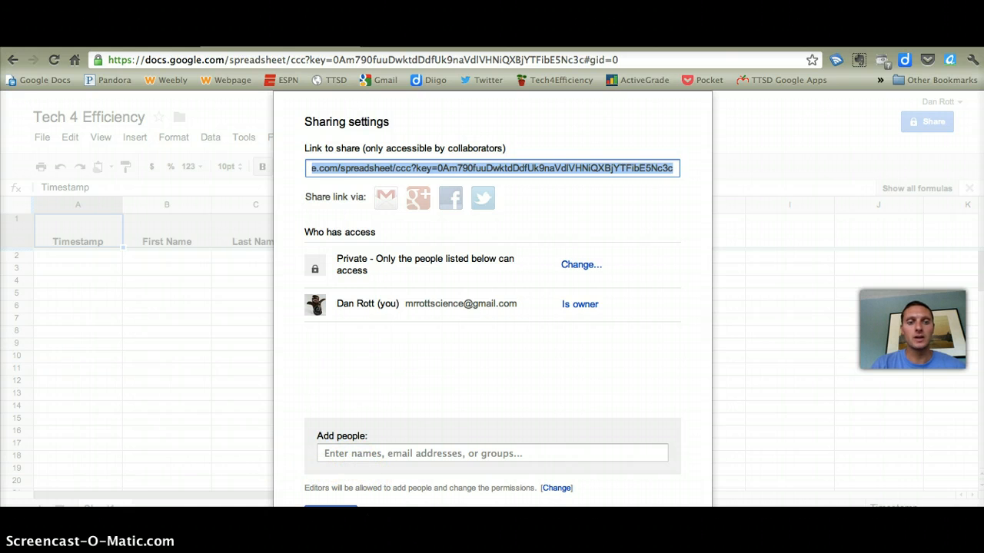
click(331, 507)
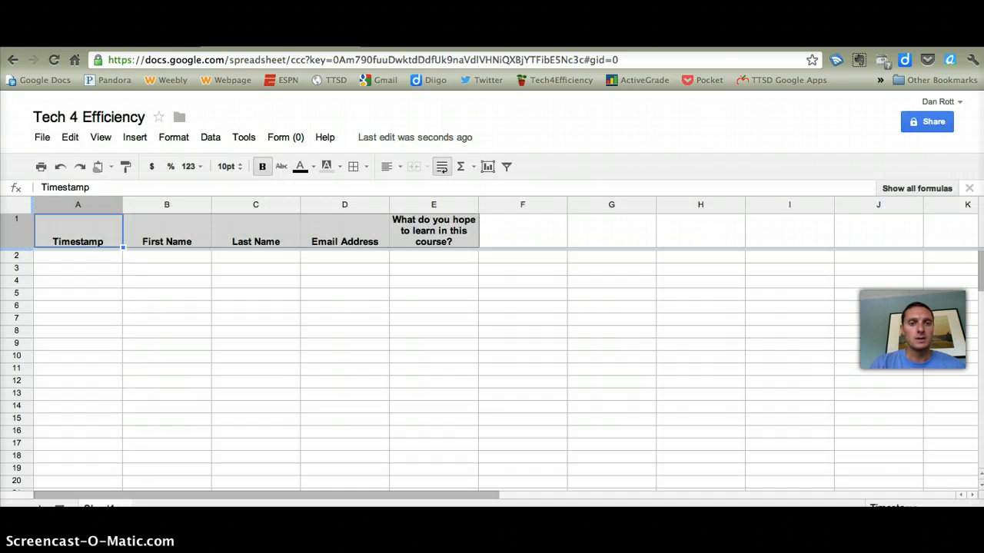
Open the live Tech 4 Efficiency form and review all of its questions
click(285, 140)
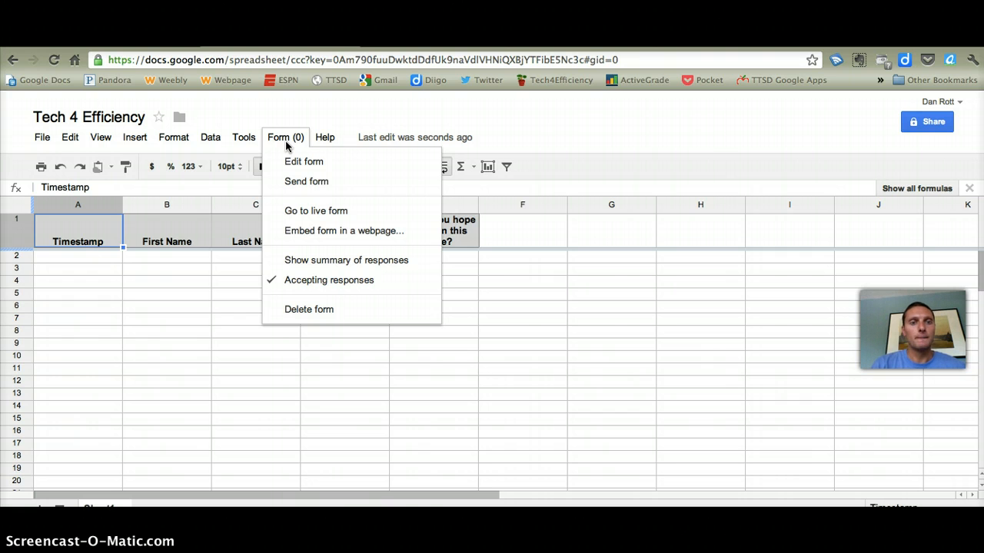
click(313, 212)
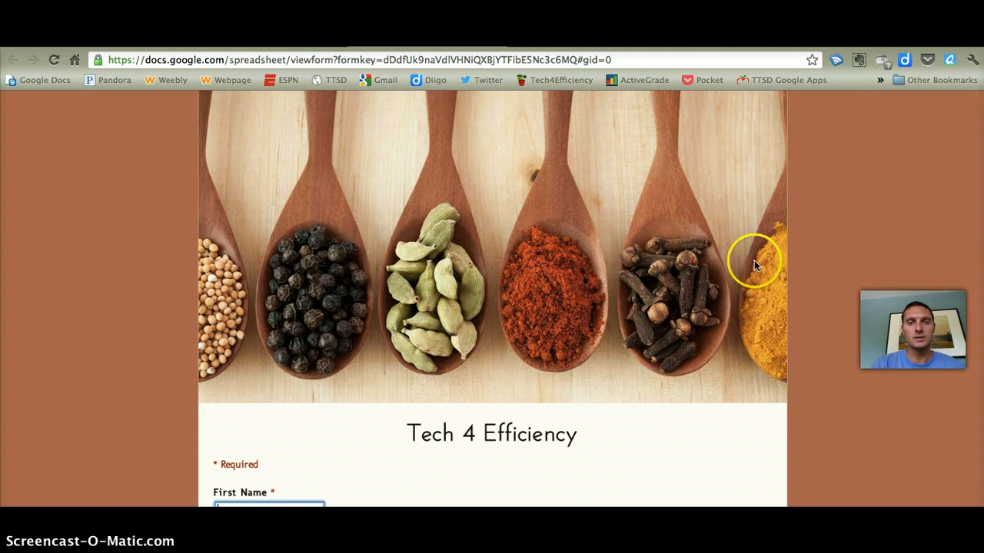
scroll(754, 260, down, 3)
scroll(754, 266, down, 1)
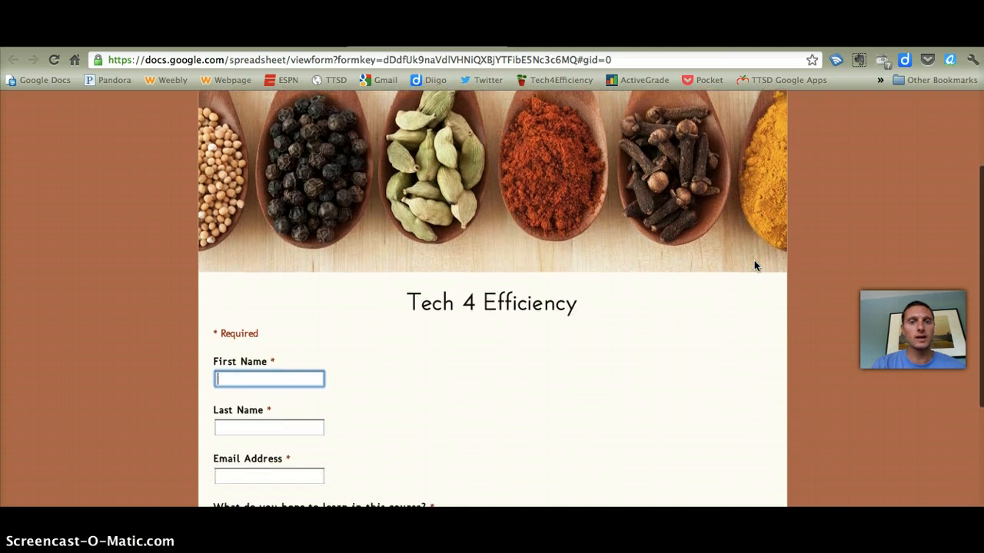
scroll(519, 427, down, 4)
scroll(516, 428, down, 2)
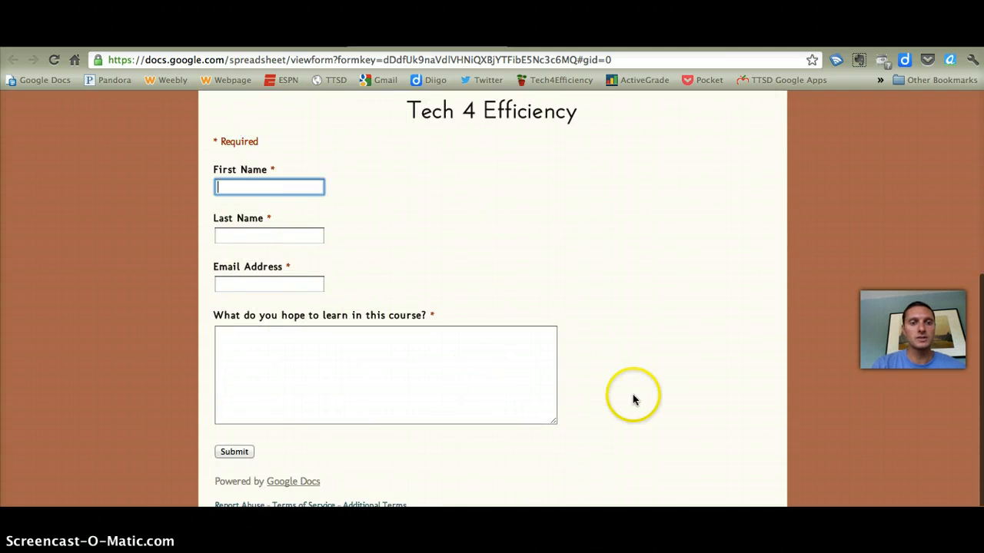
scroll(633, 398, up, 5)
scroll(550, 242, up, 4)
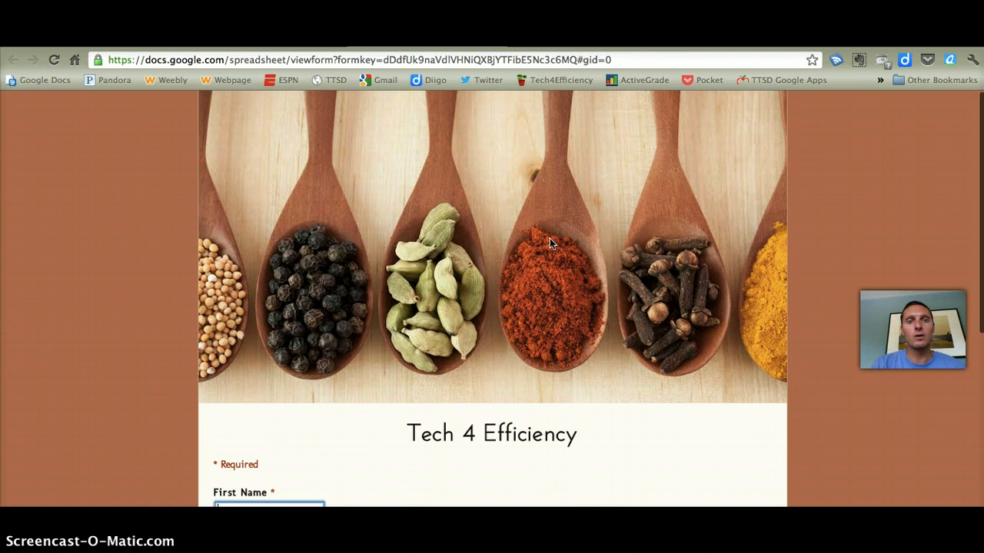
Select the live form's full web address, check the response spreadsheet and return to the live form
double_click(437, 60)
double_click(437, 60)
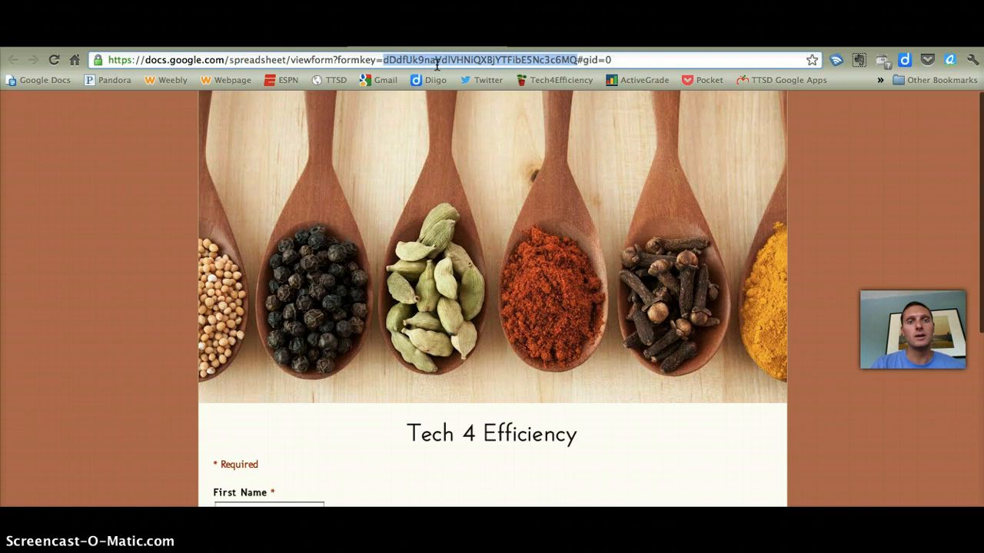
triple_click(378, 60)
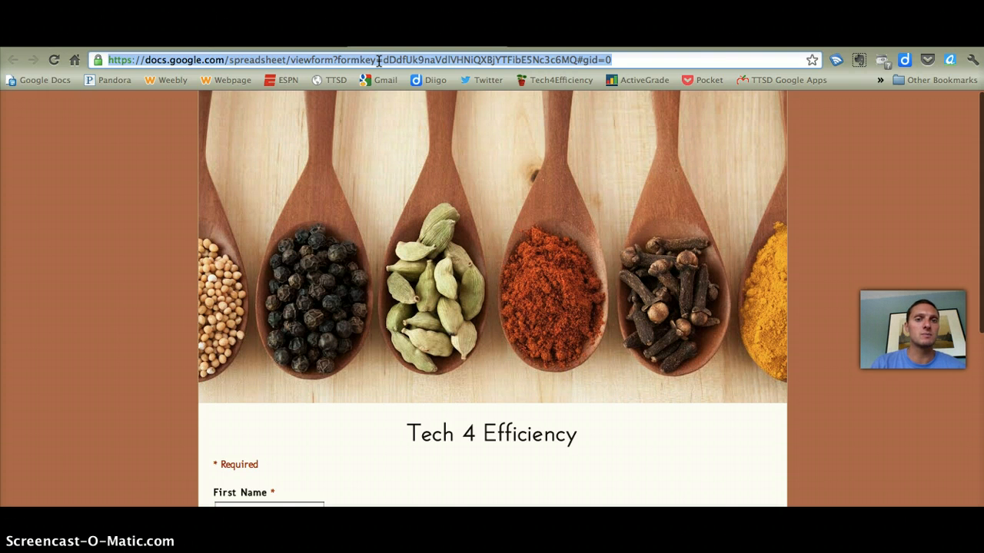
click(184, 42)
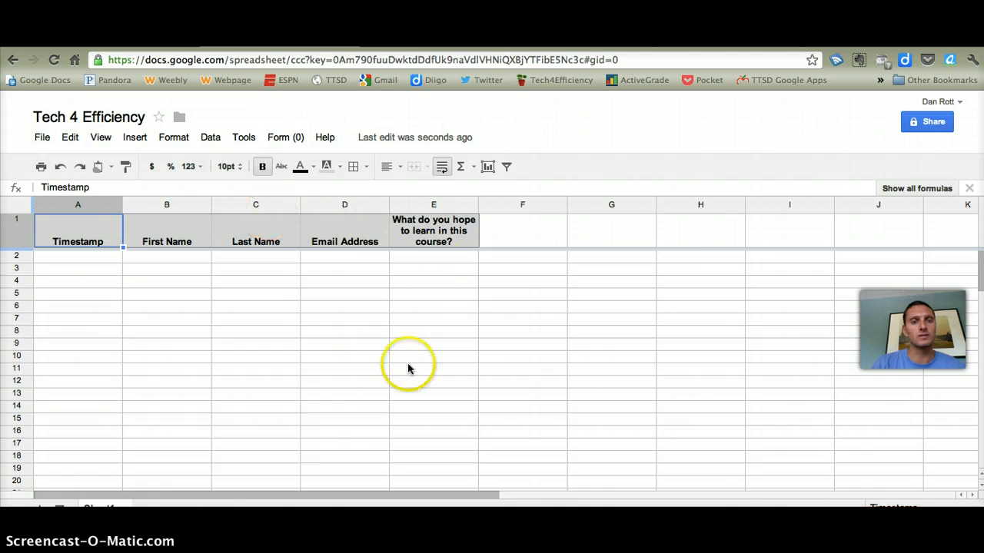
click(415, 43)
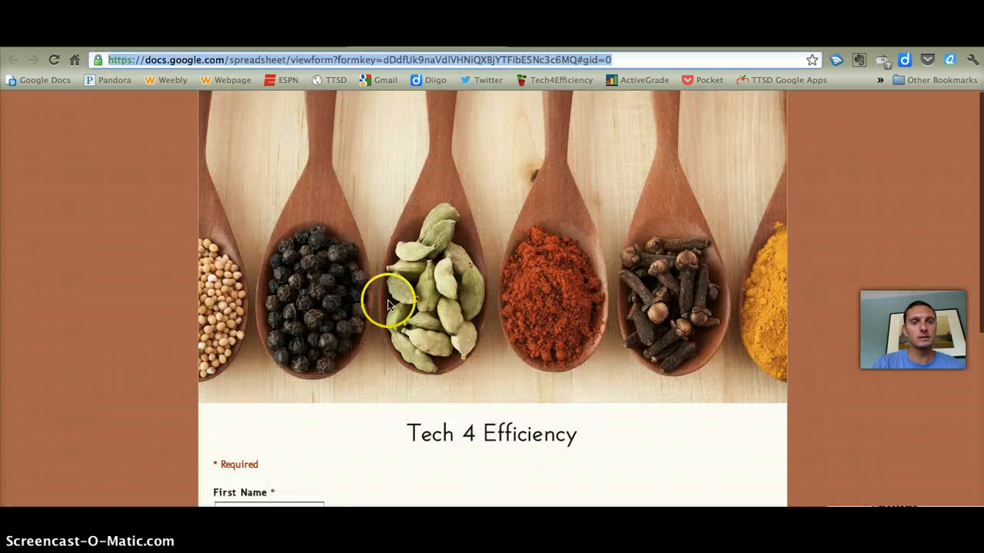
Fill in the respondent's first name, last name and email address on the live form
scroll(459, 413, down, 3)
click(270, 401)
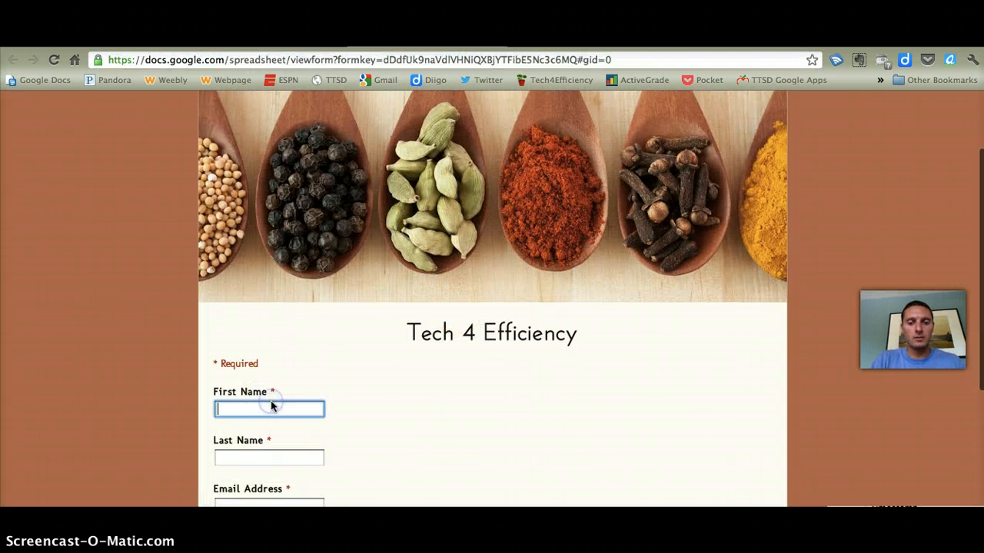
key(Tab)
key(Tab)
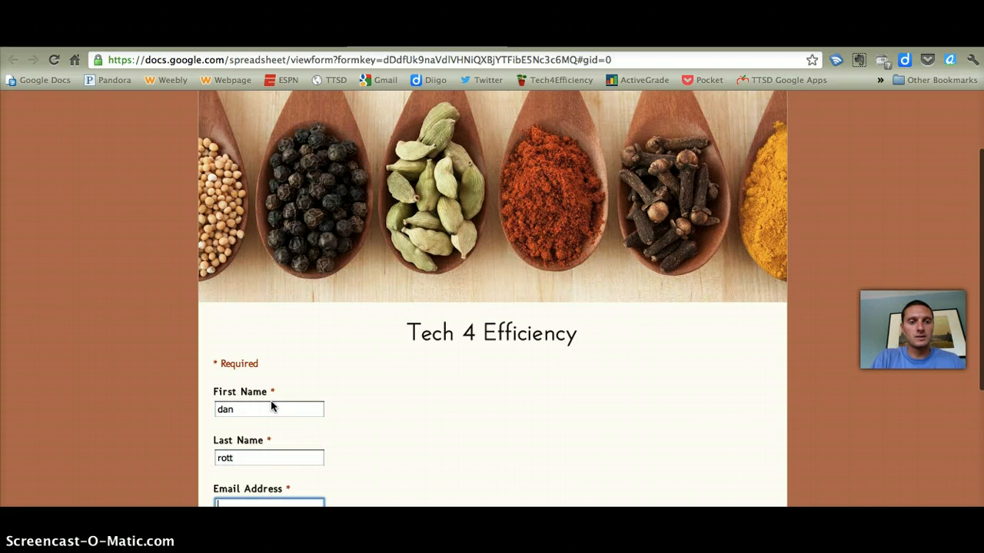
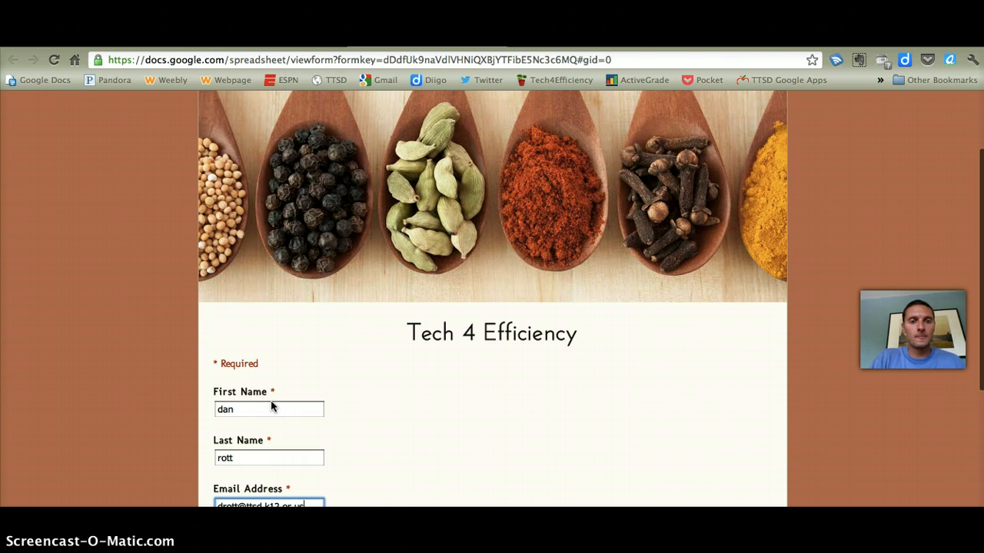
Answer the question about what to learn in the course with "Tech" and submit the form
scroll(67, 171, down, 2)
scroll(67, 170, down, 1)
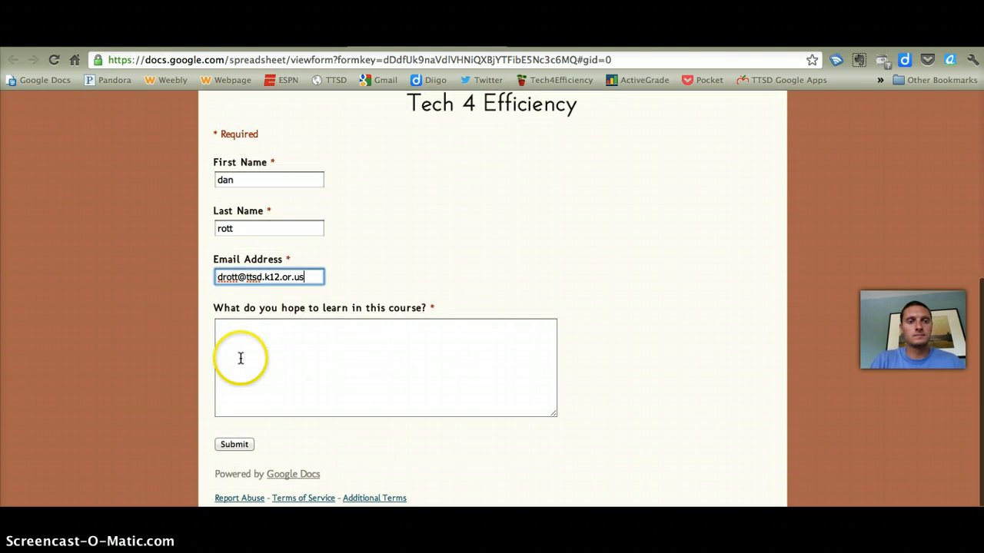
click(241, 358)
text(Tech)
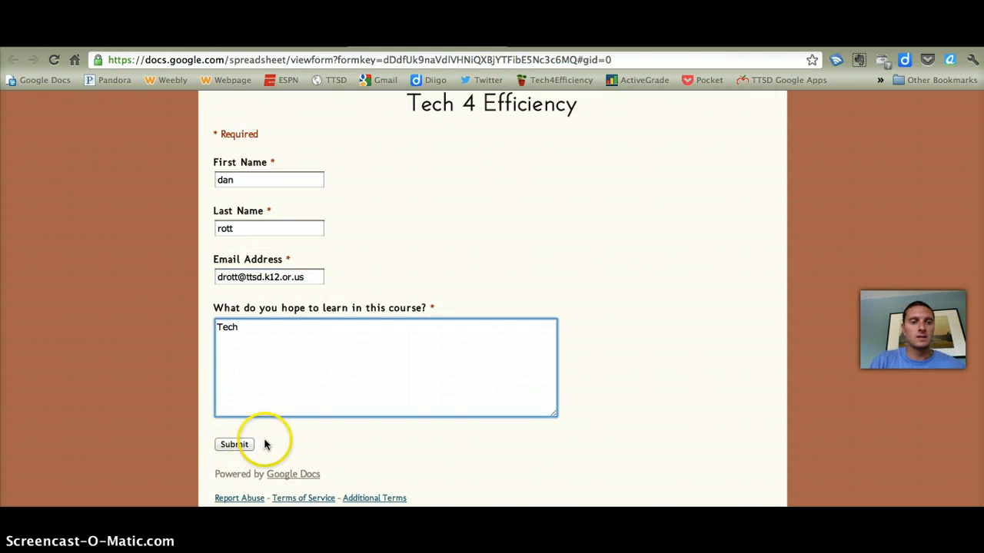
click(235, 445)
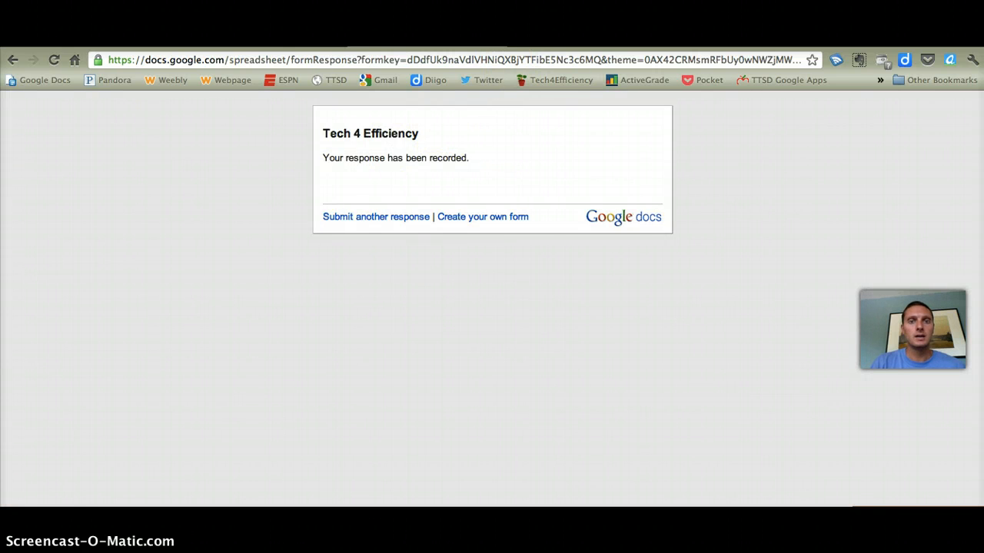
Return to the response spreadsheet and inspect the timestamp of the submitted response in row 2
click(266, 44)
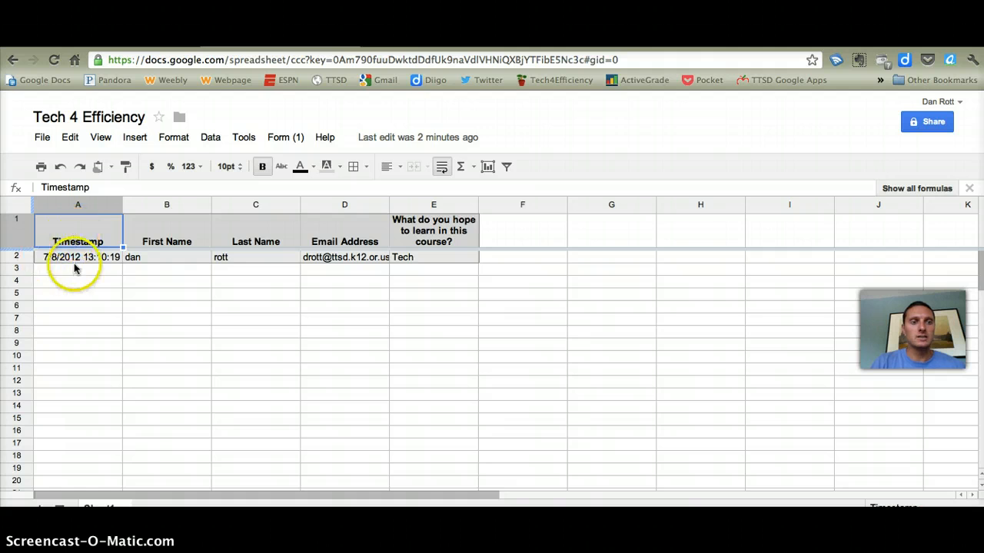
click(60, 257)
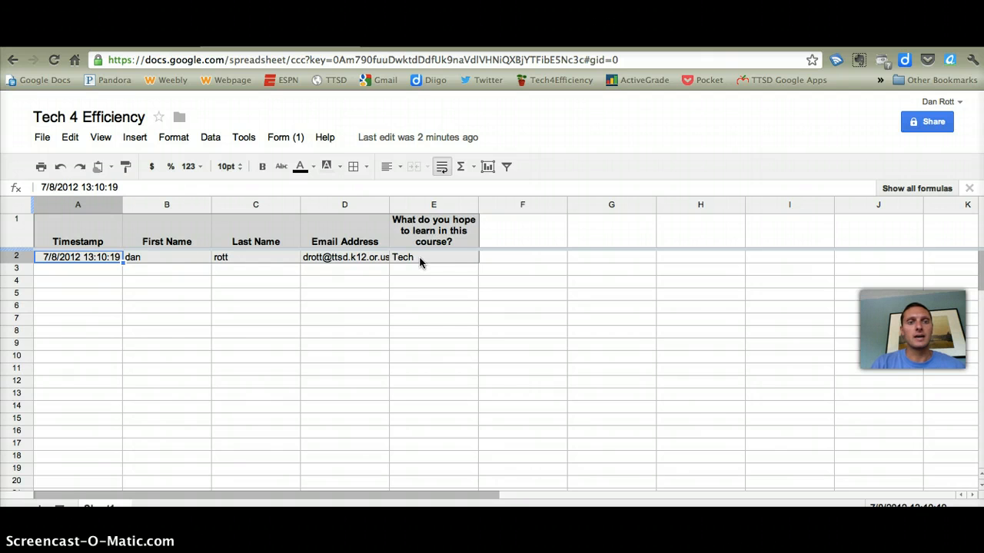
Show the summary of responses, look through the answers and daily responses chart, and close the summary
click(284, 138)
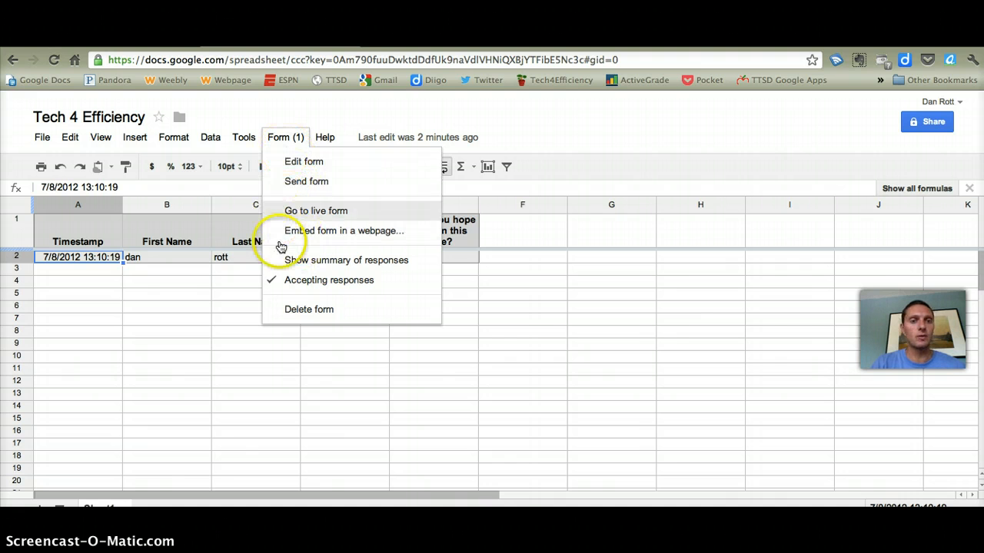
click(382, 261)
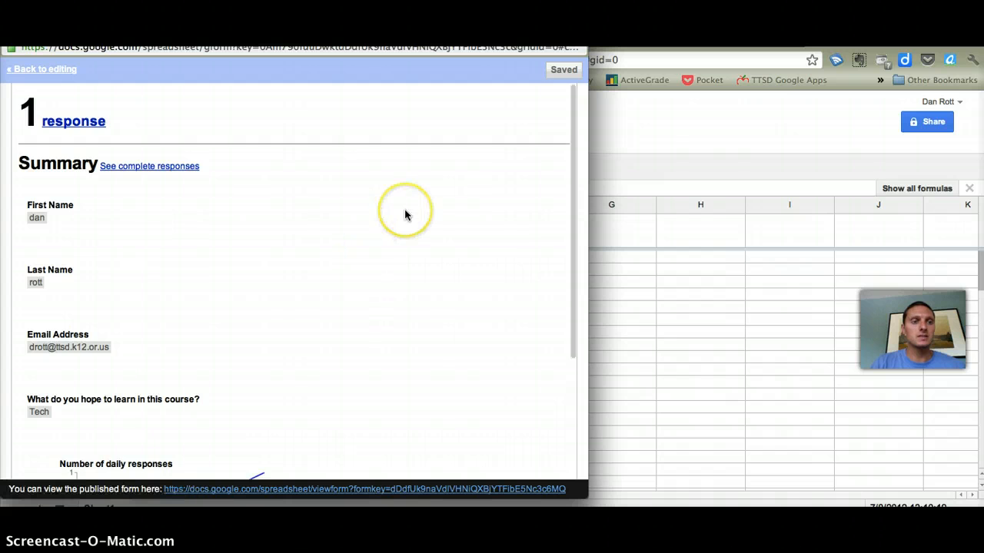
scroll(406, 215, down, 5)
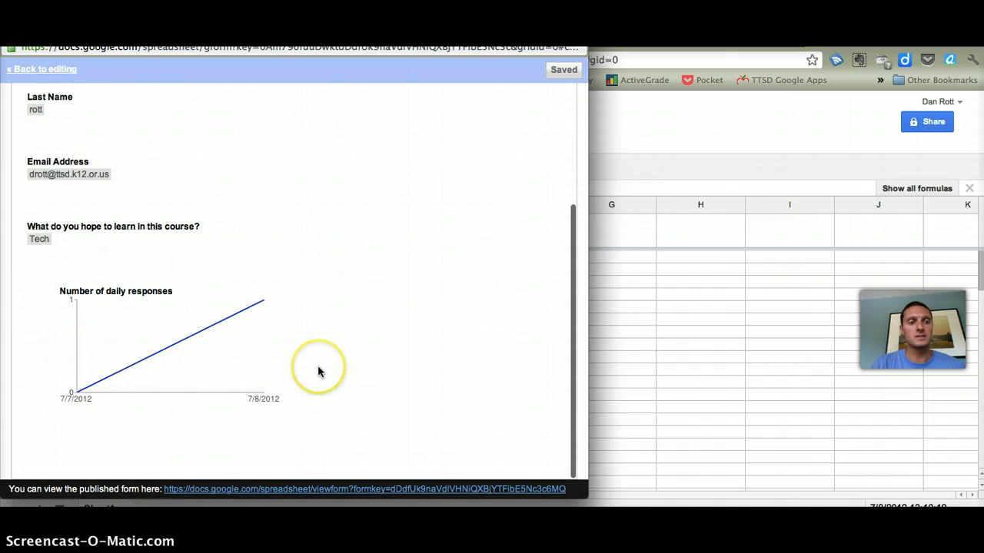
scroll(318, 368, up, 3)
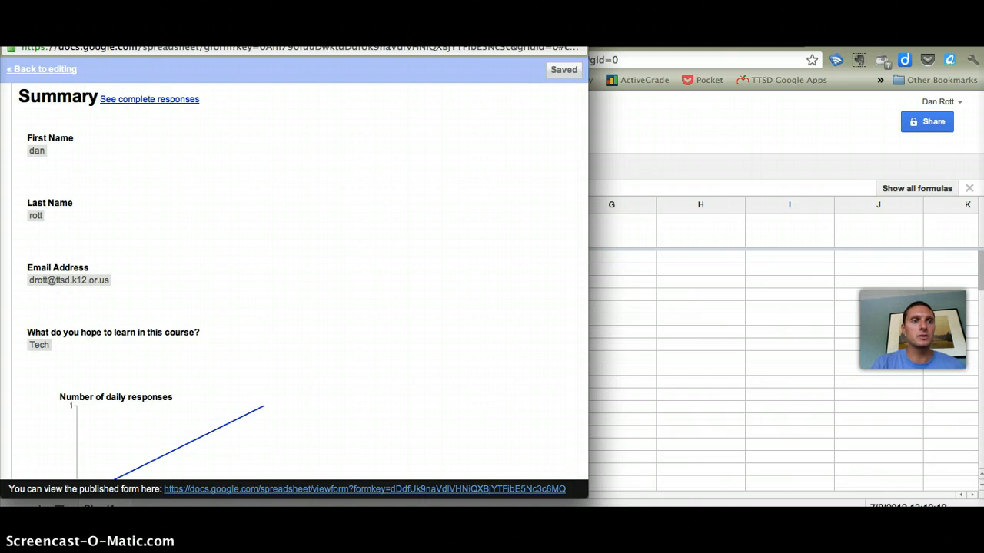
key(super+w)
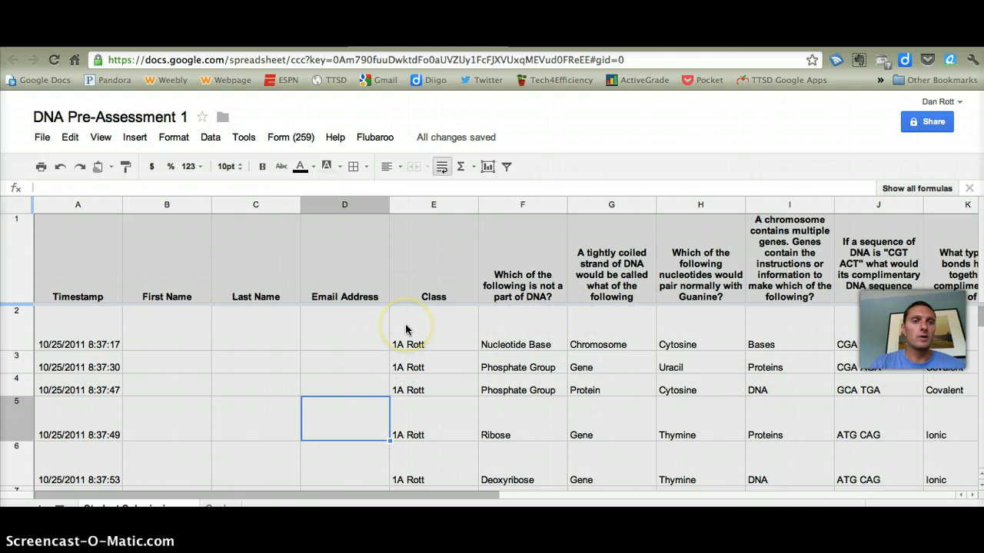
Show the summary of responses for the DNA Pre-Assessment 1 form
click(289, 144)
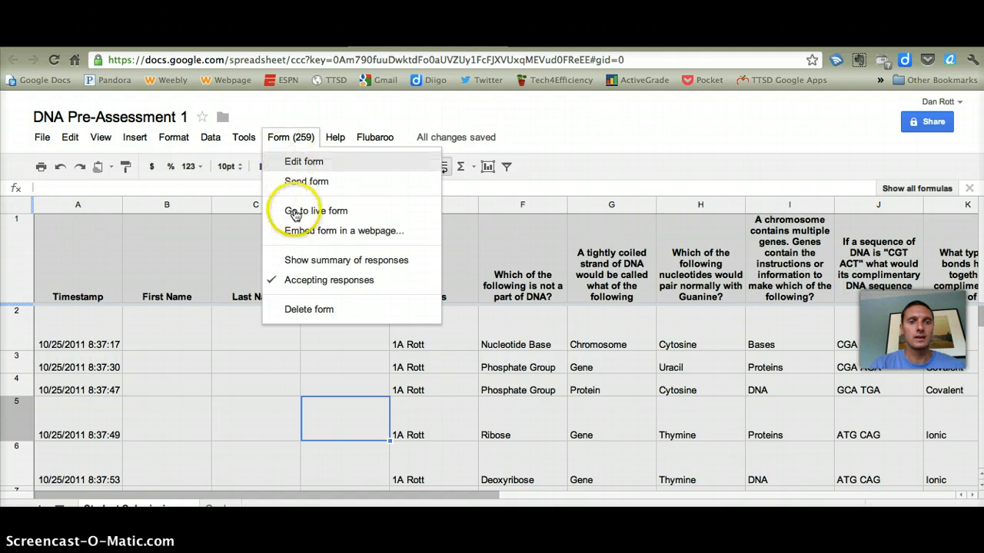
click(315, 263)
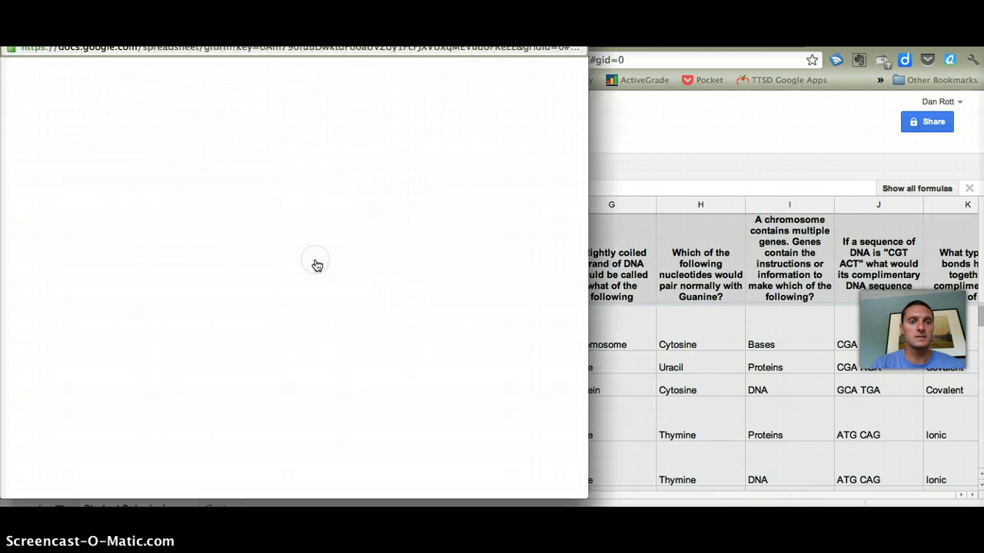